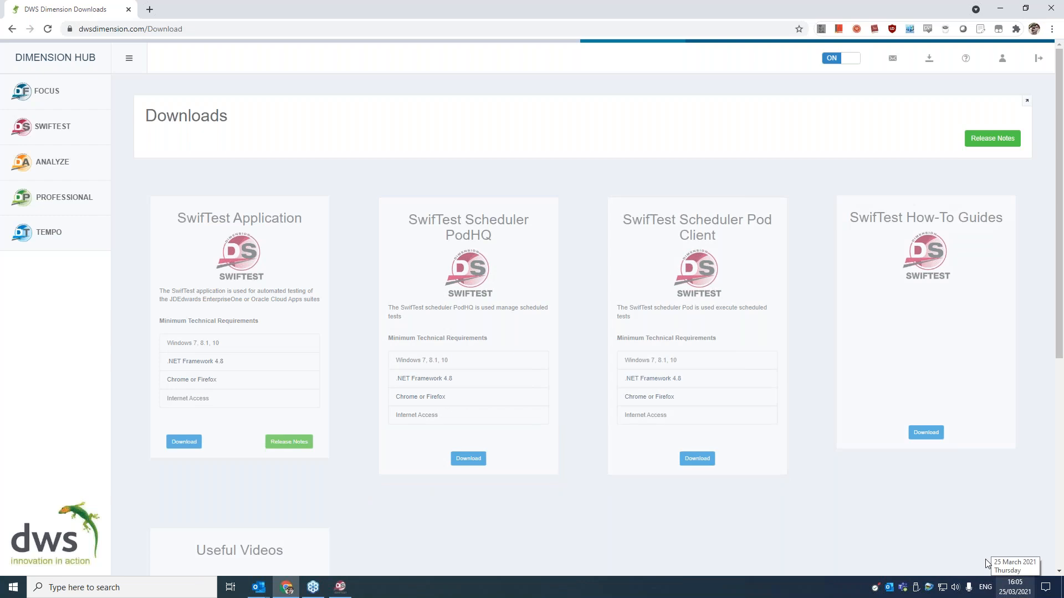
Step: View the SwifTest dashboard and reopen the Downloads page listing the scheduler components
{"action": "left_click", "coordinate": [51, 60]}
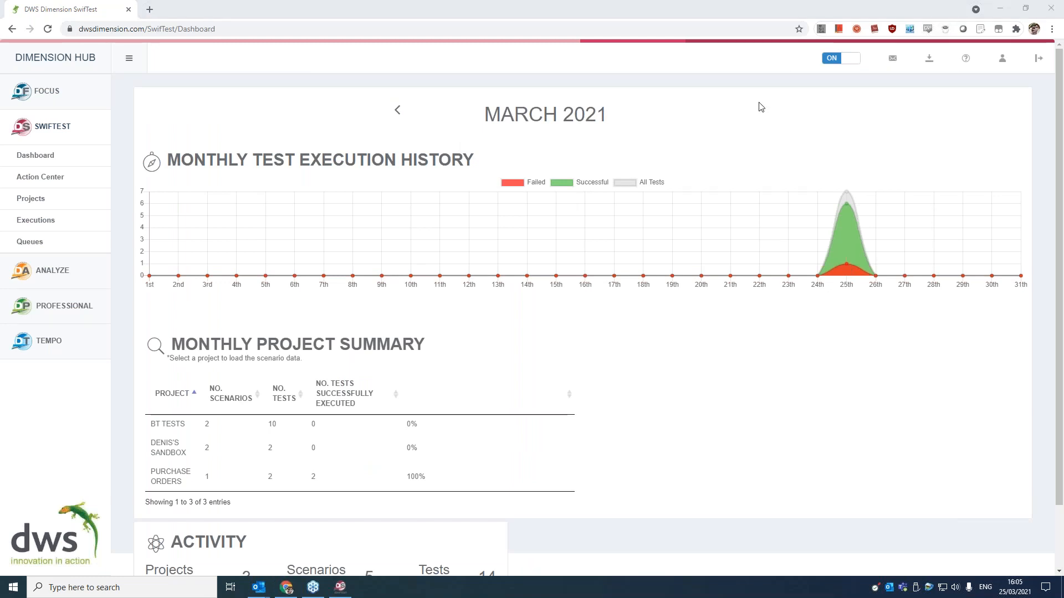
{"action": "left_click", "coordinate": [930, 66]}
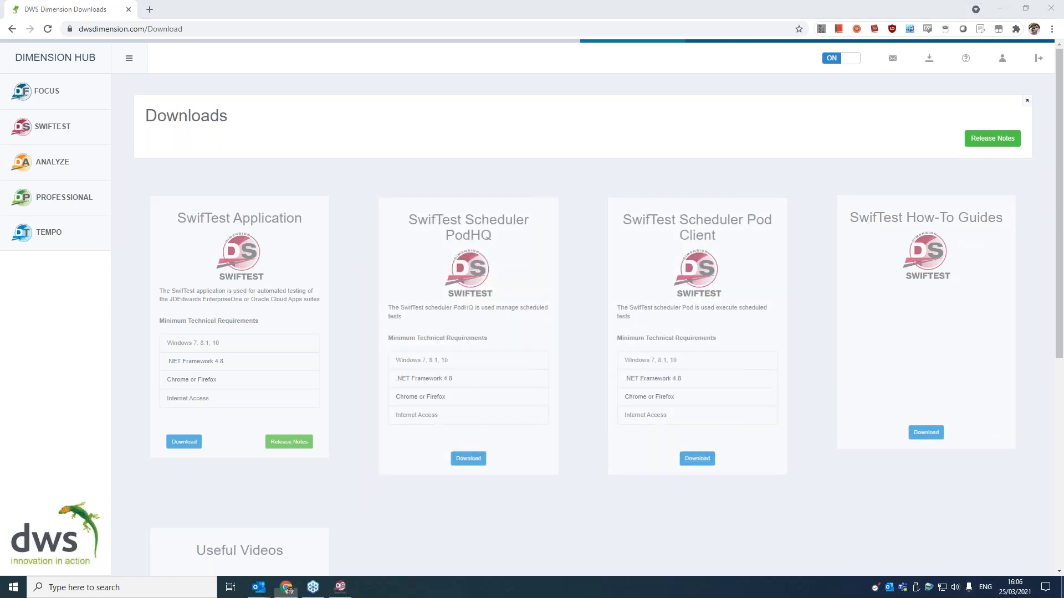
Step: Show the desktop, launch DWSPodHQ and bring up its login form
{"action": "key", "text": "super+d"}
{"action": "left_click_drag", "start_coordinate": [153, 310], "coordinate": [7, 316]}
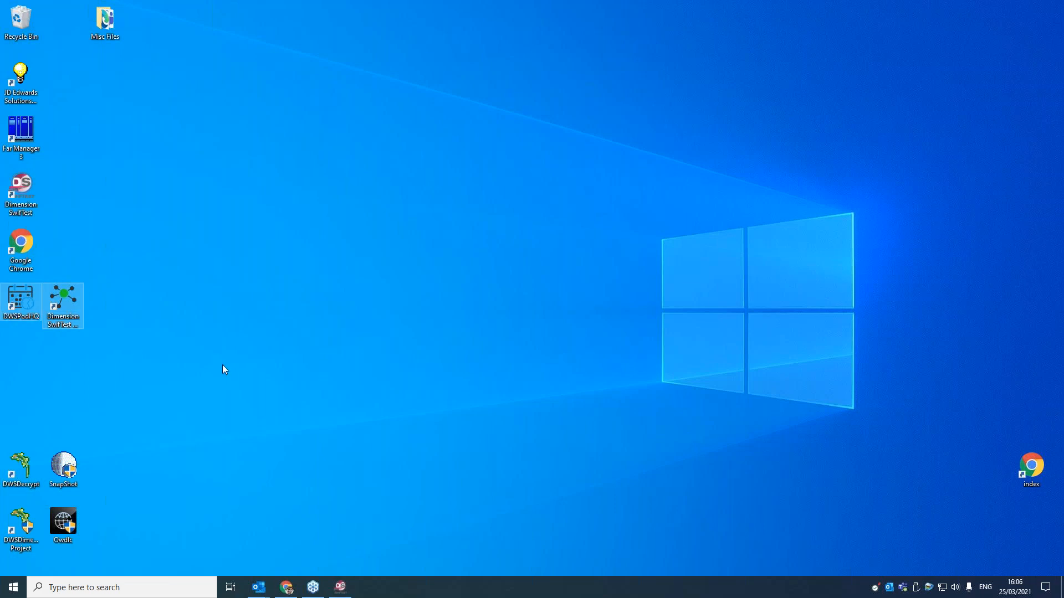
{"action": "left_click", "coordinate": [199, 382]}
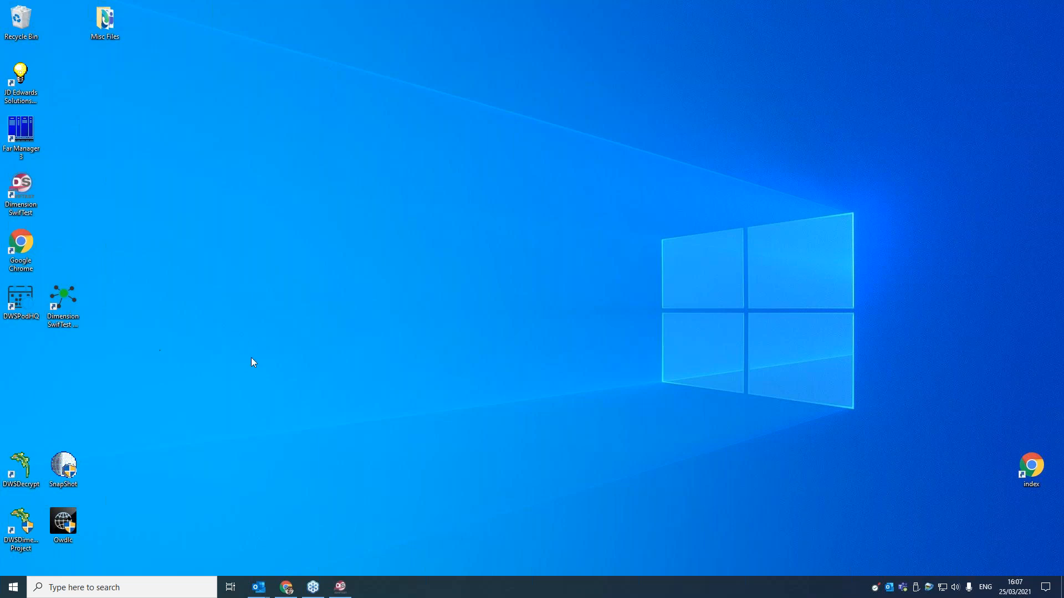
{"action": "left_click", "coordinate": [24, 305]}
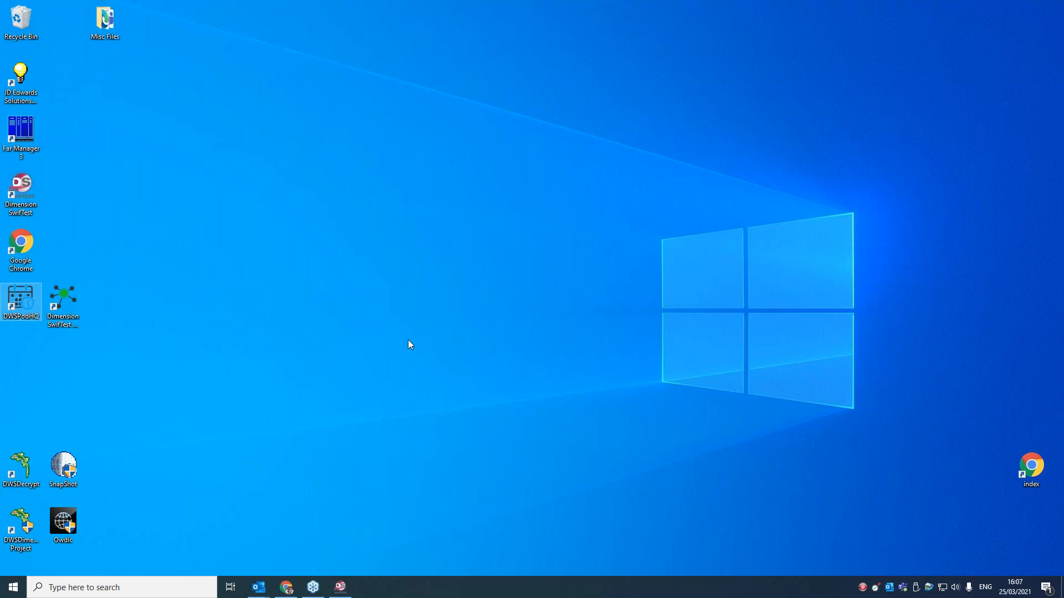
{"action": "right_click", "coordinate": [865, 588]}
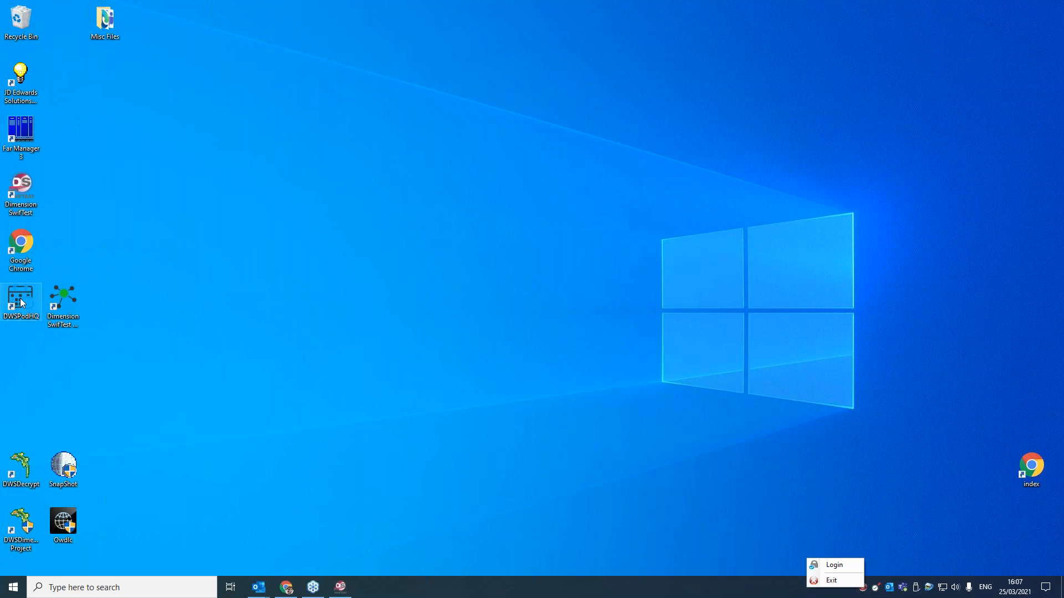
{"action": "left_click", "coordinate": [824, 592]}
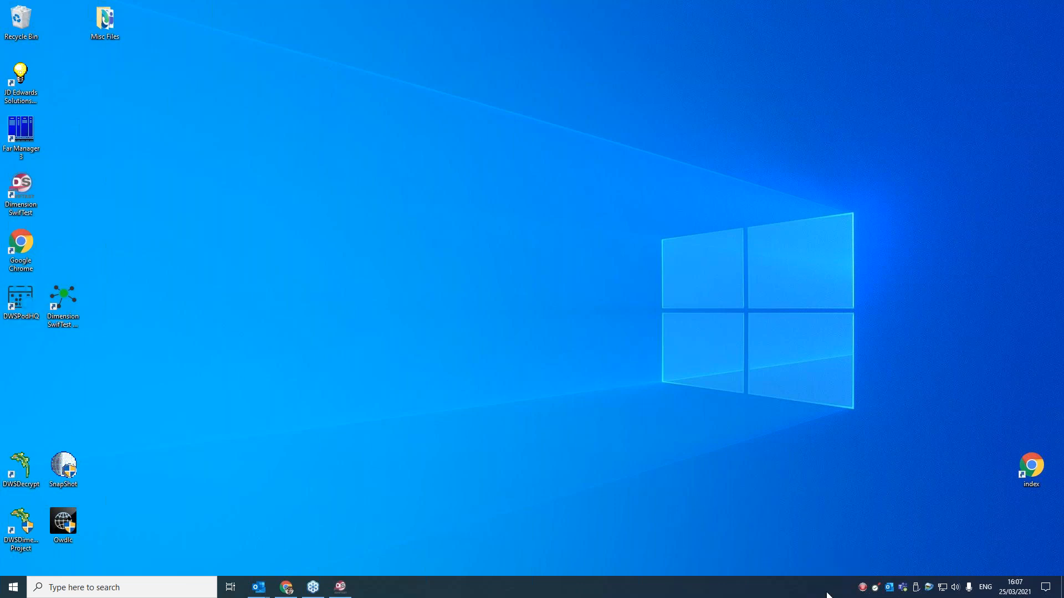
{"action": "right_click", "coordinate": [863, 587]}
{"action": "left_click", "coordinate": [834, 569]}
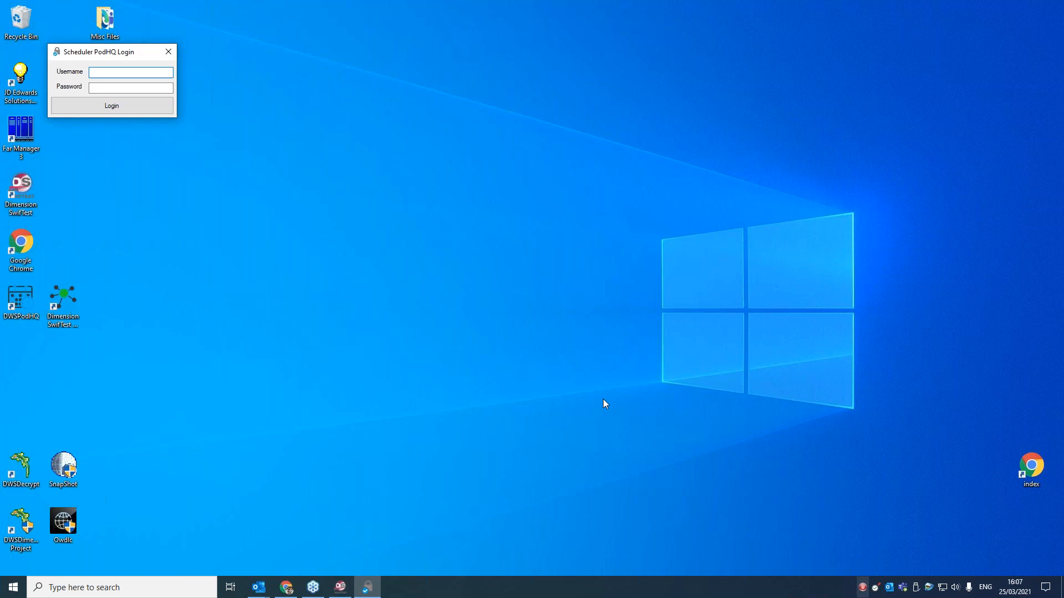
Step: Sign in to Scheduler PodHQ with the PodHQ account's username and password
{"action": "type", "text": "dws"}
{"action": "type", "text": "podhq."}
{"action": "key", "text": "BackSpace"}
{"action": "key", "text": "BackSpace"}
{"action": "key", "text": "BackSpace"}
{"action": "type", "text": "bt.podhq"}
{"action": "key", "text": "Tab"}
{"action": "type", "text": "*********"}
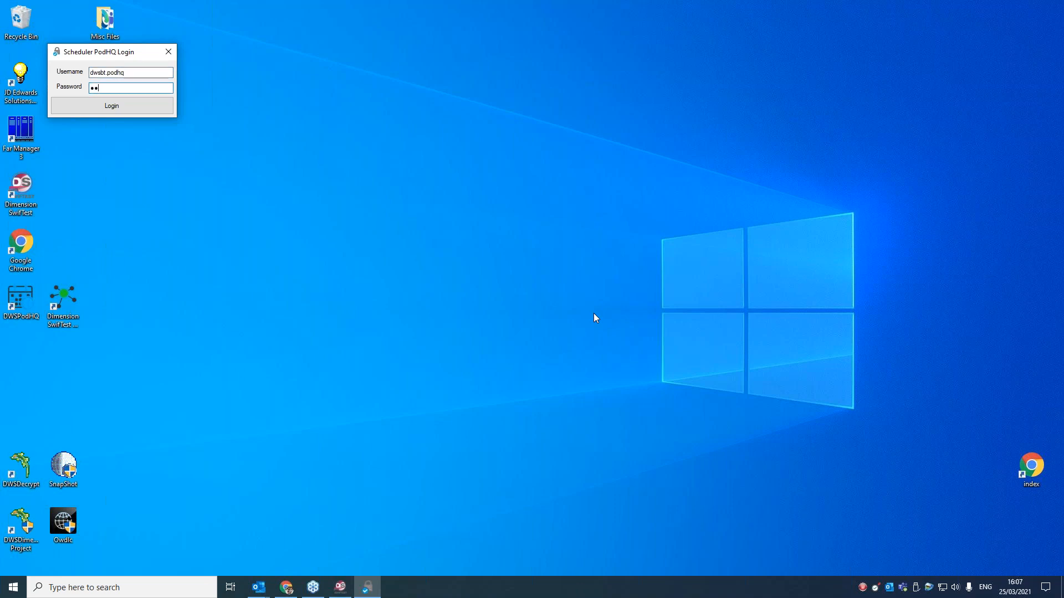
{"action": "left_click", "coordinate": [98, 107]}
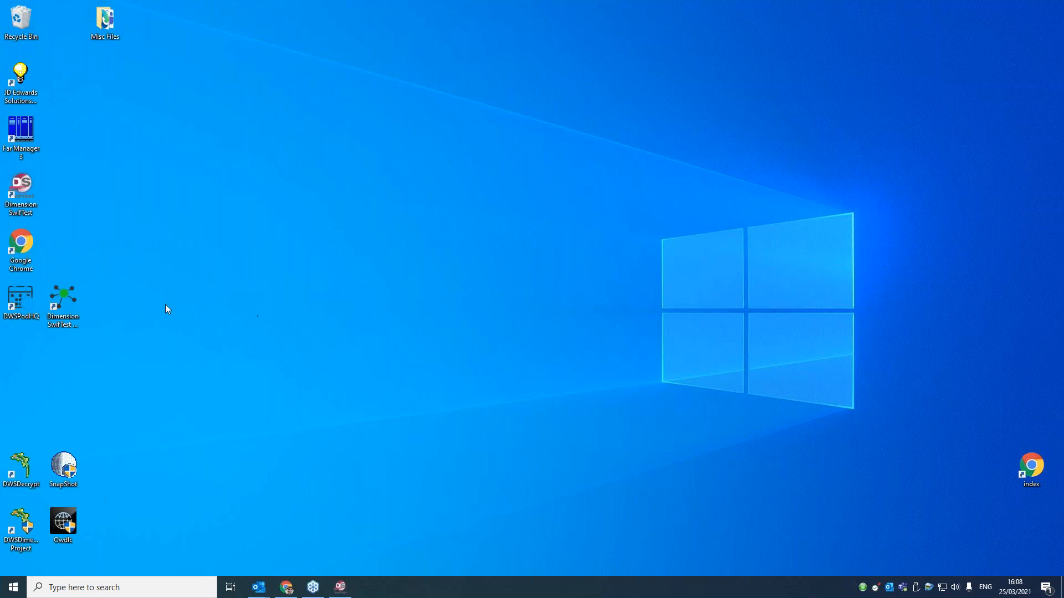
Step: Launch the Dimension SwifTest Scheduler Pod and sign in with the pod account's username and password
{"action": "double_click", "coordinate": [82, 330]}
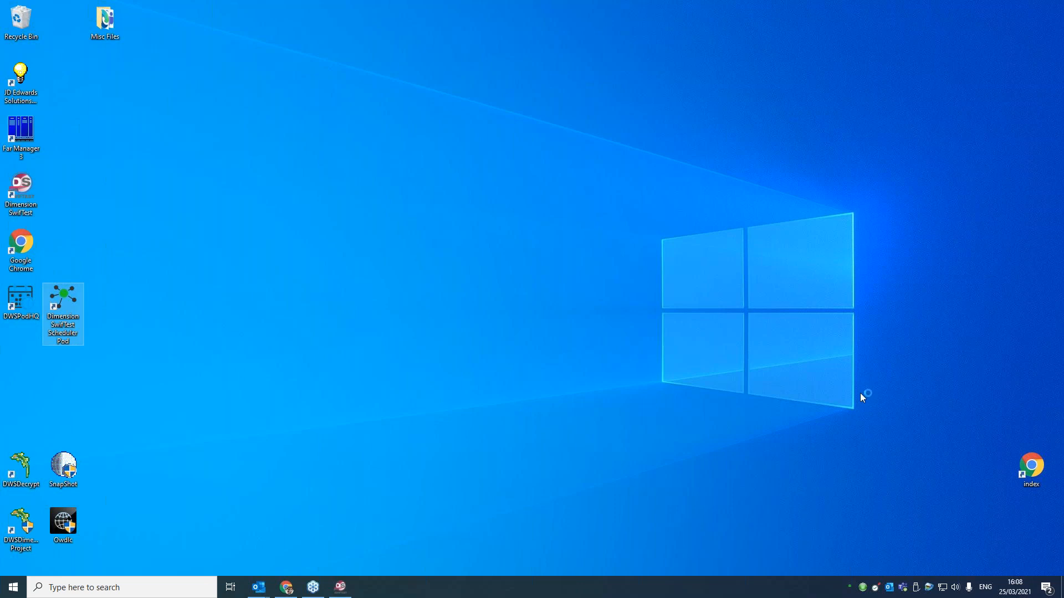
{"action": "right_click", "coordinate": [855, 591]}
{"action": "left_click", "coordinate": [839, 569]}
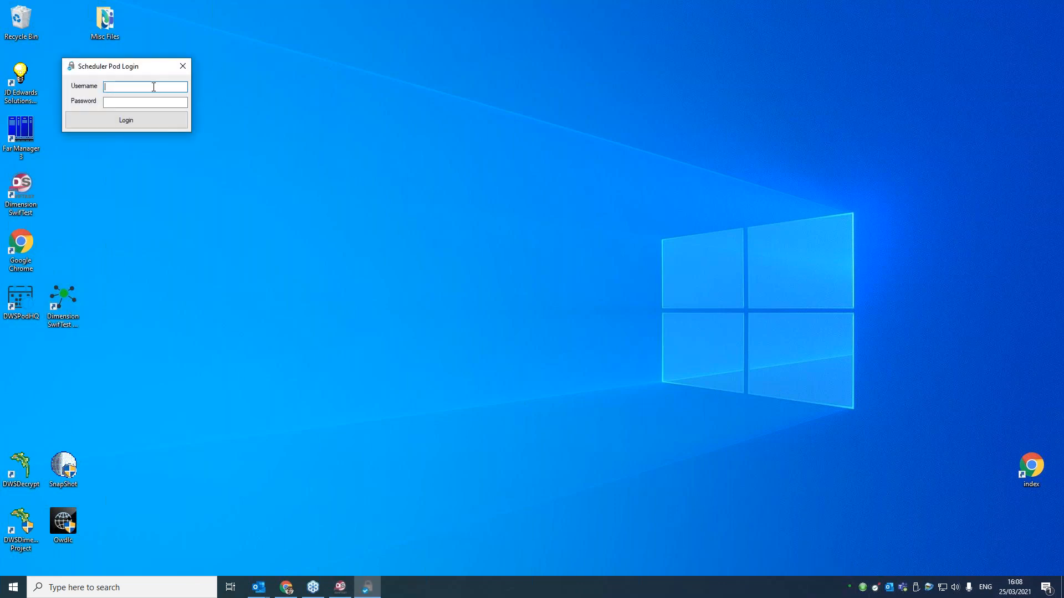
{"action": "type", "text": "dwsbt.pod"}
{"action": "key", "text": "Tab"}
{"action": "type", "text": "•••••••••"}
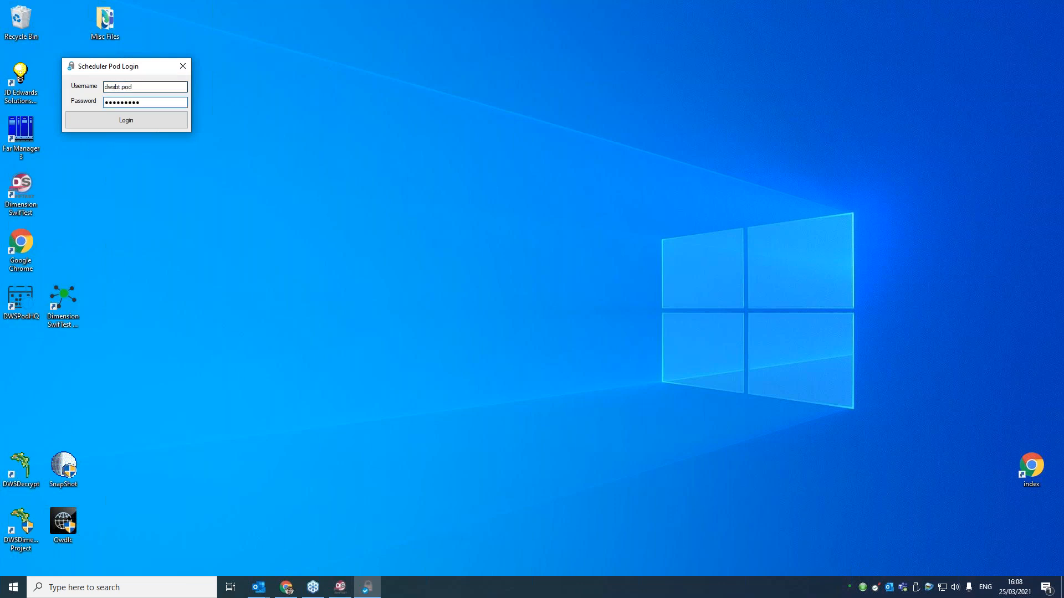
{"action": "left_click", "coordinate": [141, 124]}
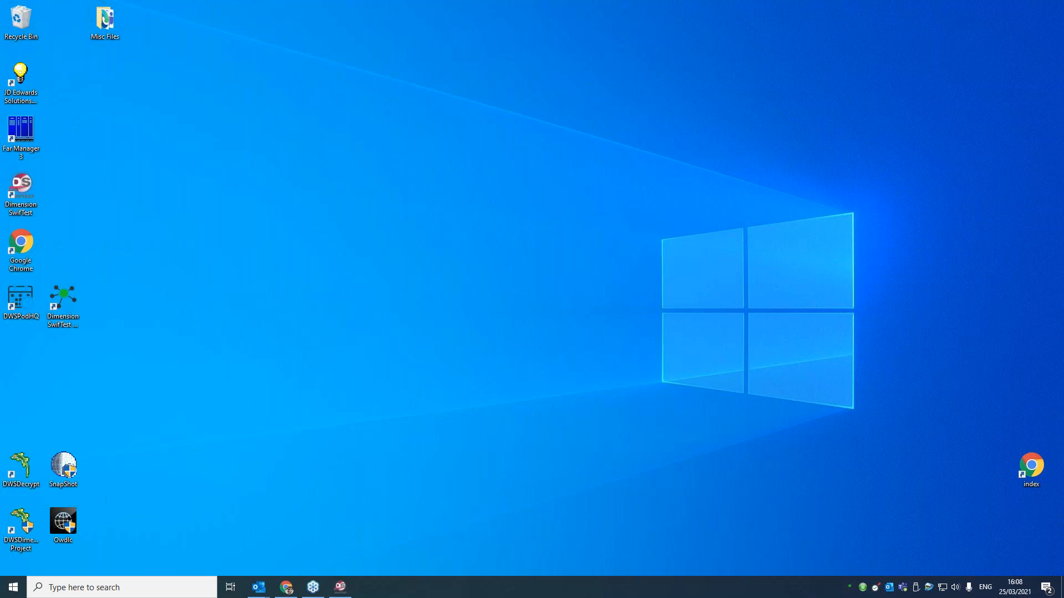
Step: Switch to DWS Dimension SwifTest and review the tests in the D01, D02, D03 and BT test queues
{"action": "left_click", "coordinate": [342, 585]}
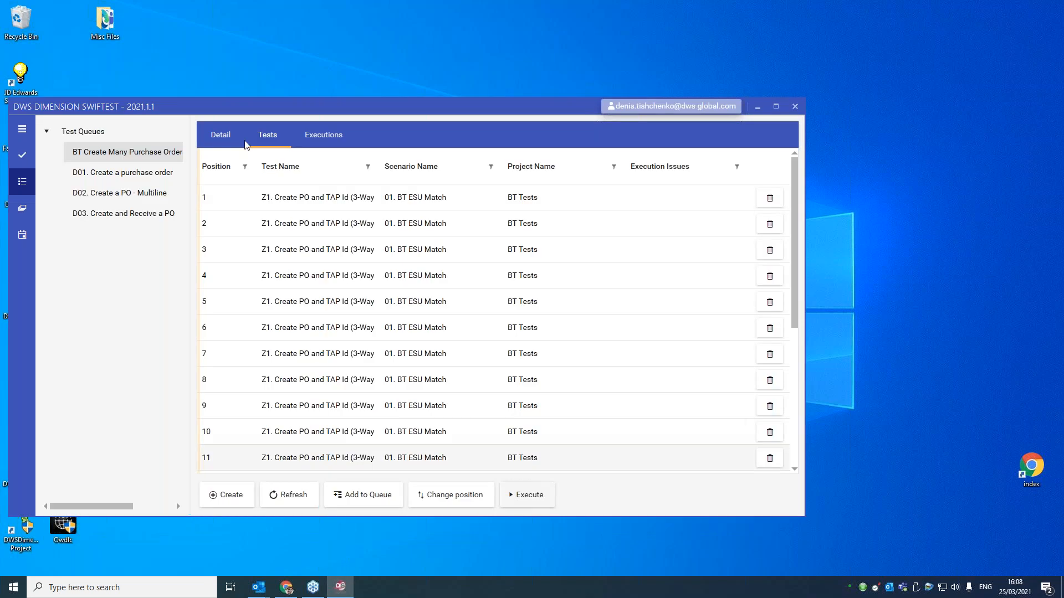
{"action": "left_click", "coordinate": [26, 208]}
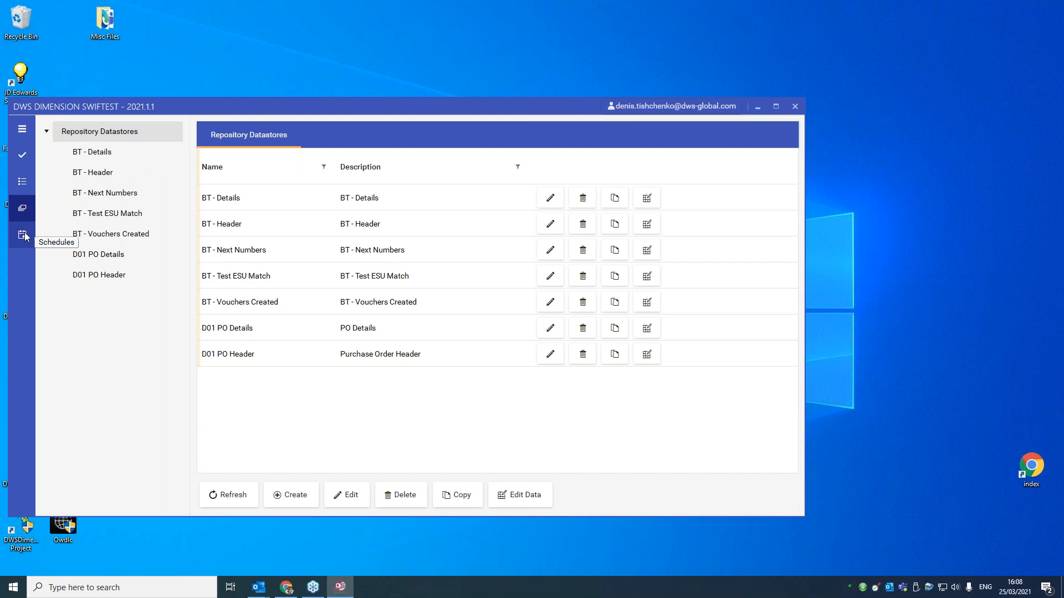
{"action": "left_click", "coordinate": [22, 181]}
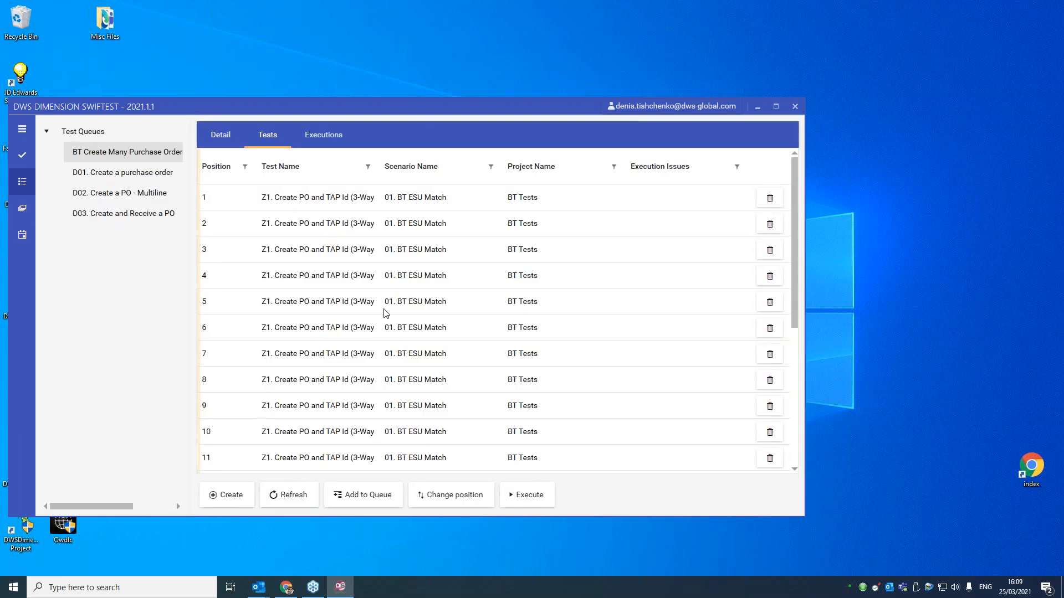
{"action": "left_click", "coordinate": [97, 218]}
{"action": "left_click", "coordinate": [100, 192]}
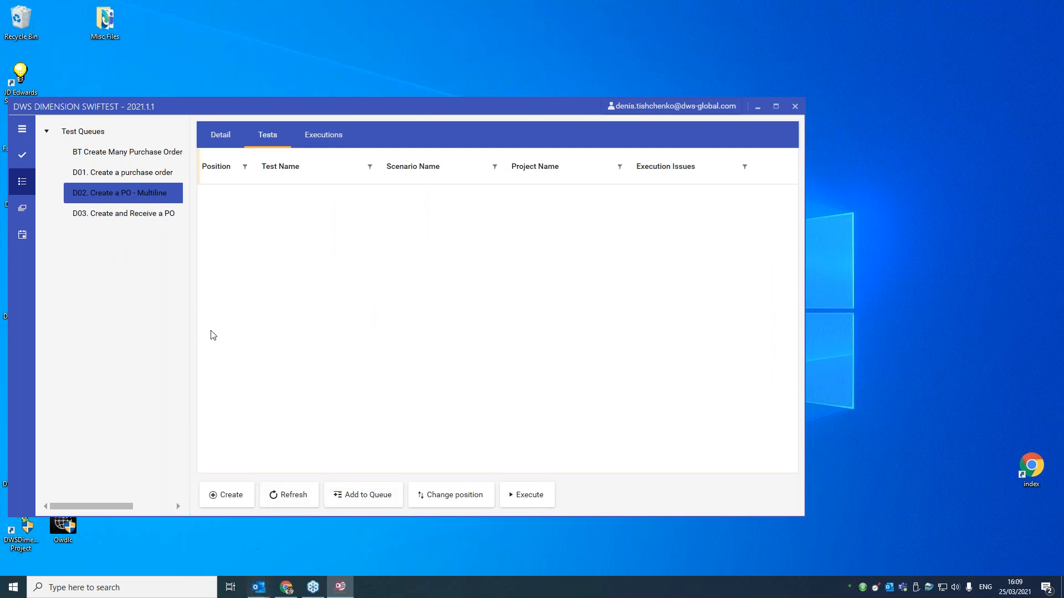
{"action": "left_click", "coordinate": [126, 217]}
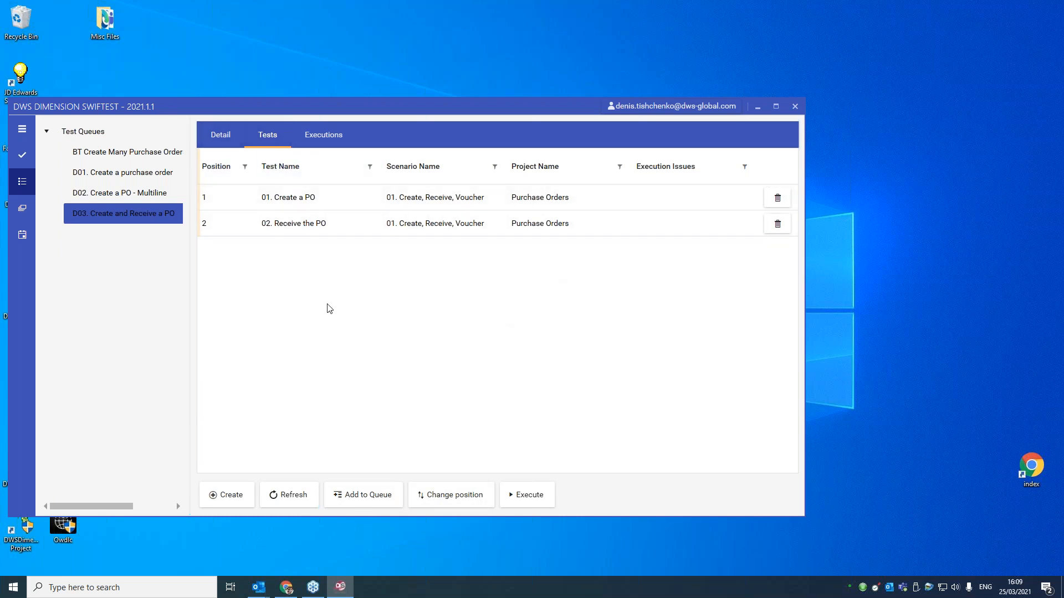
{"action": "left_click", "coordinate": [127, 173]}
{"action": "left_click", "coordinate": [126, 152]}
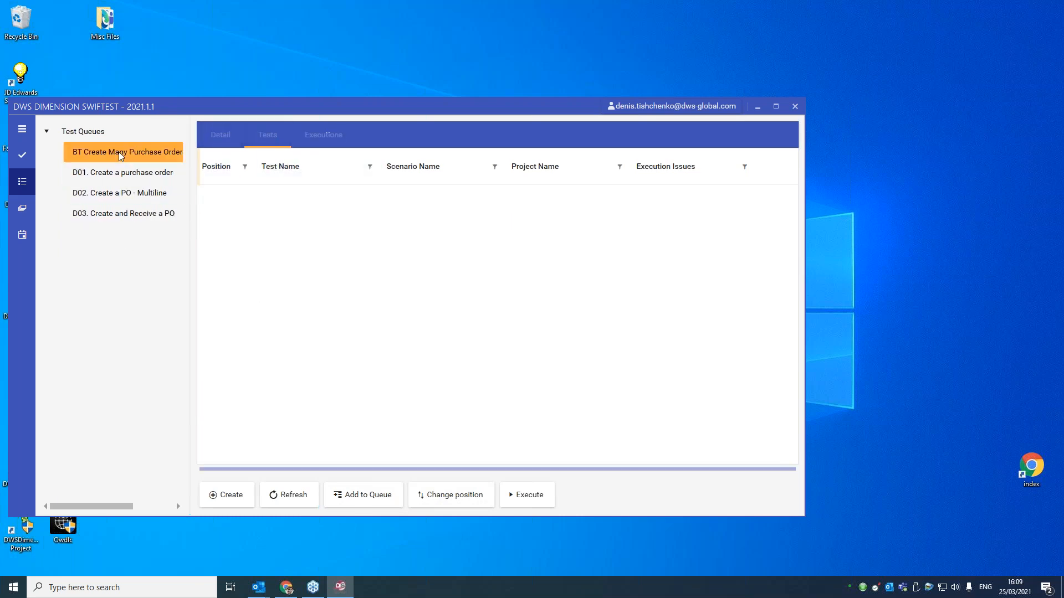
Step: Start a new schedule with "Create and Receive a PO" as both its name and description
{"action": "left_click", "coordinate": [28, 239]}
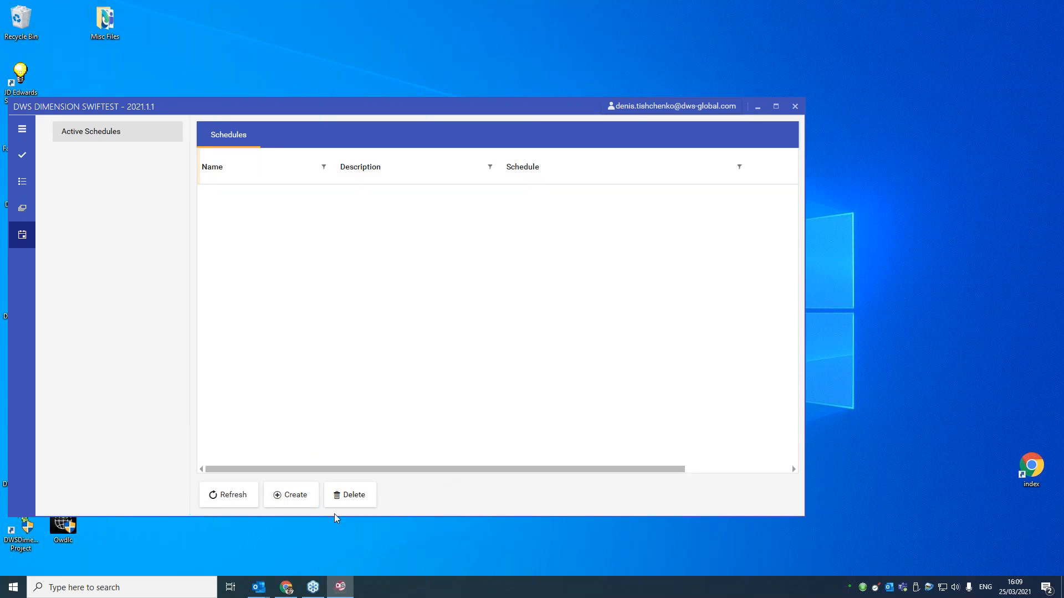
{"action": "left_click", "coordinate": [299, 498]}
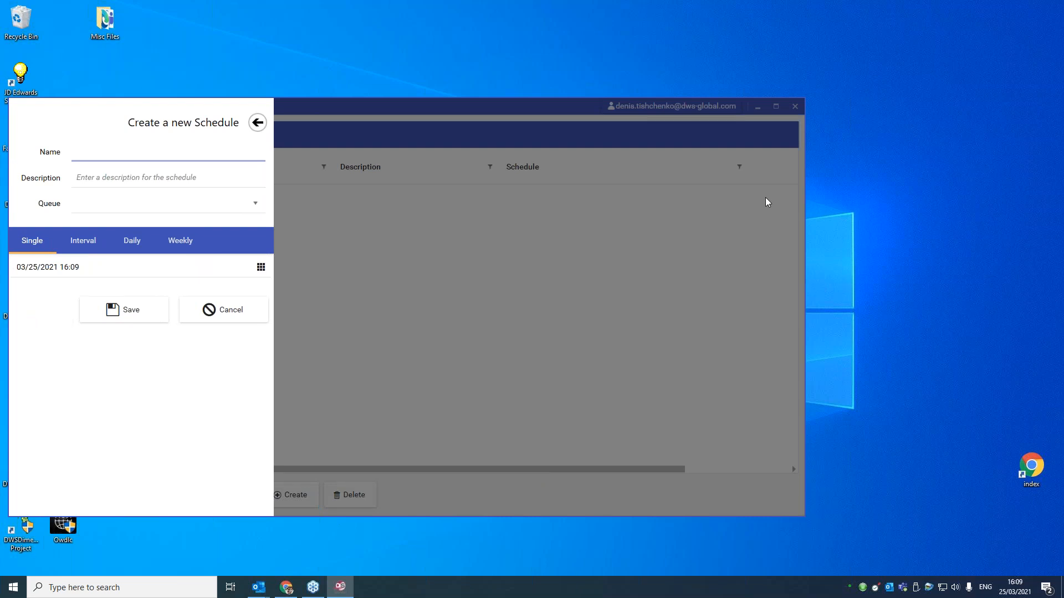
{"action": "type", "text": "Create and Receive a PO"}
{"action": "key", "text": "ctrl+a"}
{"action": "key", "text": "ctrl+c"}
{"action": "key", "text": "Tab"}
{"action": "key", "text": "ctrl+v"}
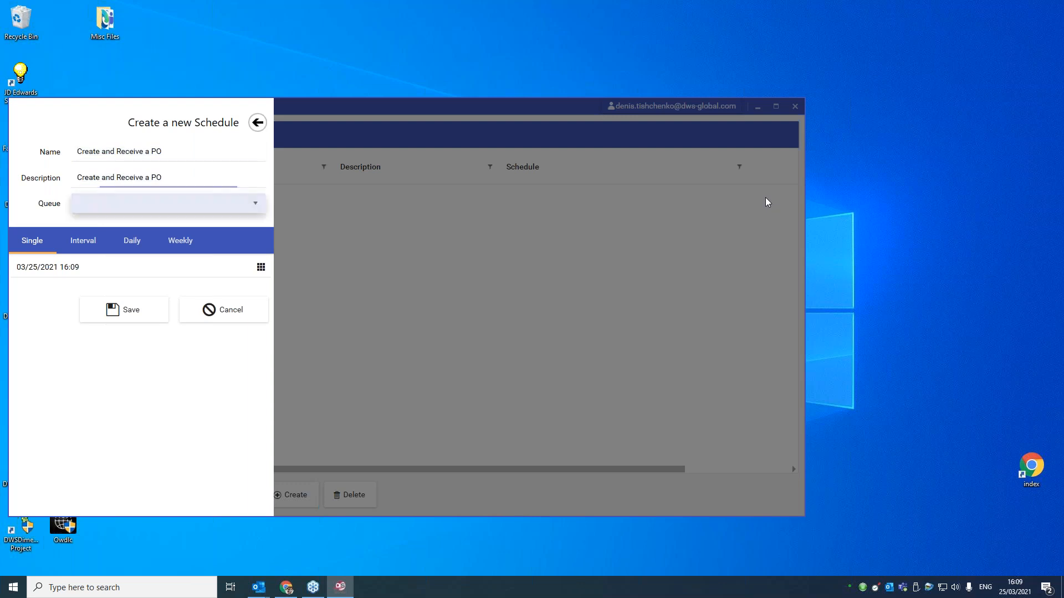
Step: Assign the queue "D03. Create and Receive a PO", set the single run to 03/25/2021 16:11 and save the schedule
{"action": "left_click", "coordinate": [152, 208]}
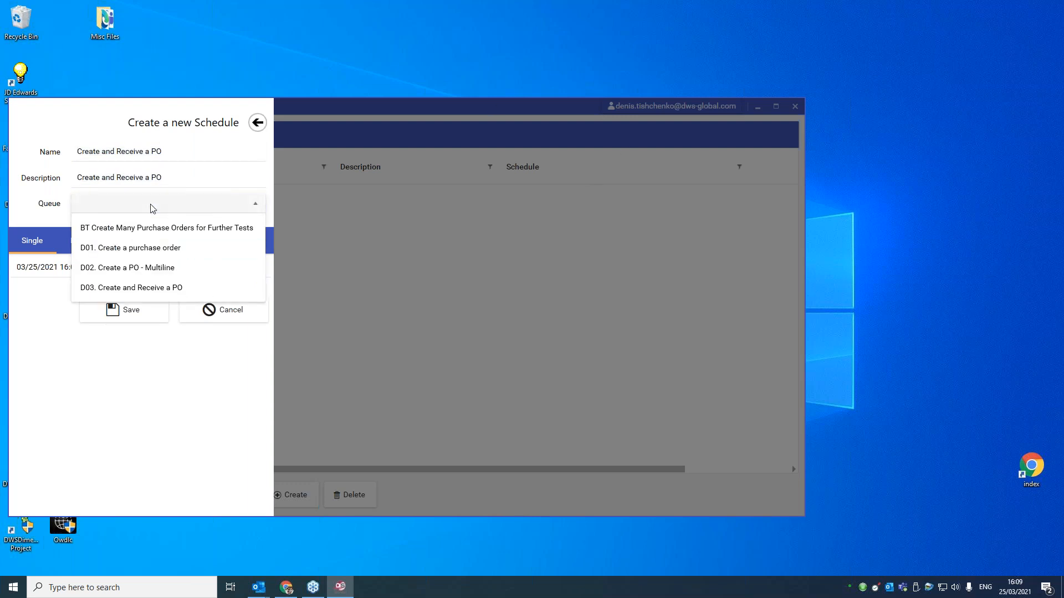
{"action": "left_click", "coordinate": [132, 289]}
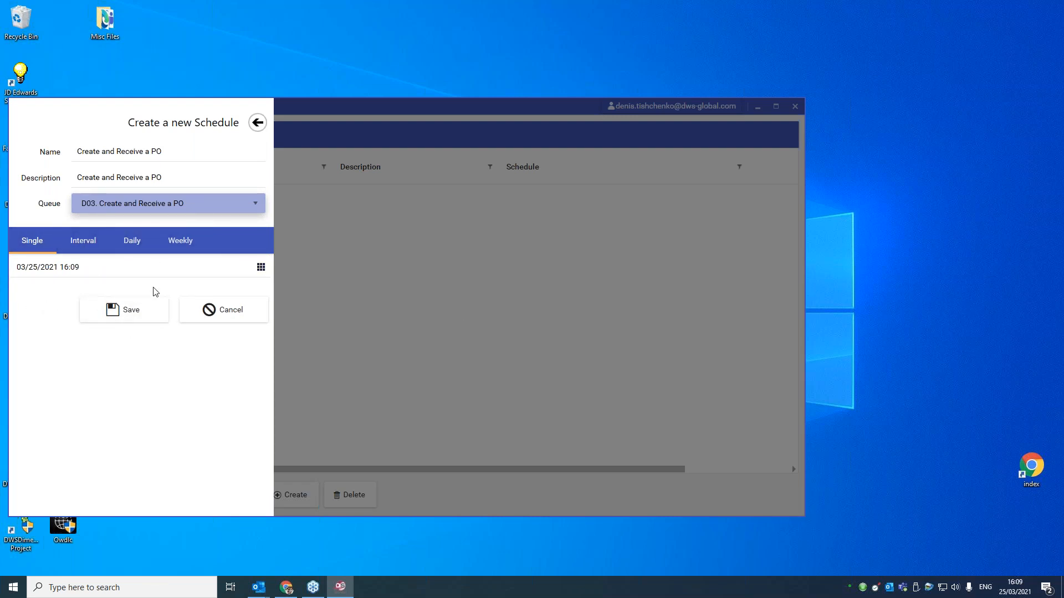
{"action": "left_click", "coordinate": [86, 266]}
{"action": "left_click", "coordinate": [82, 270]}
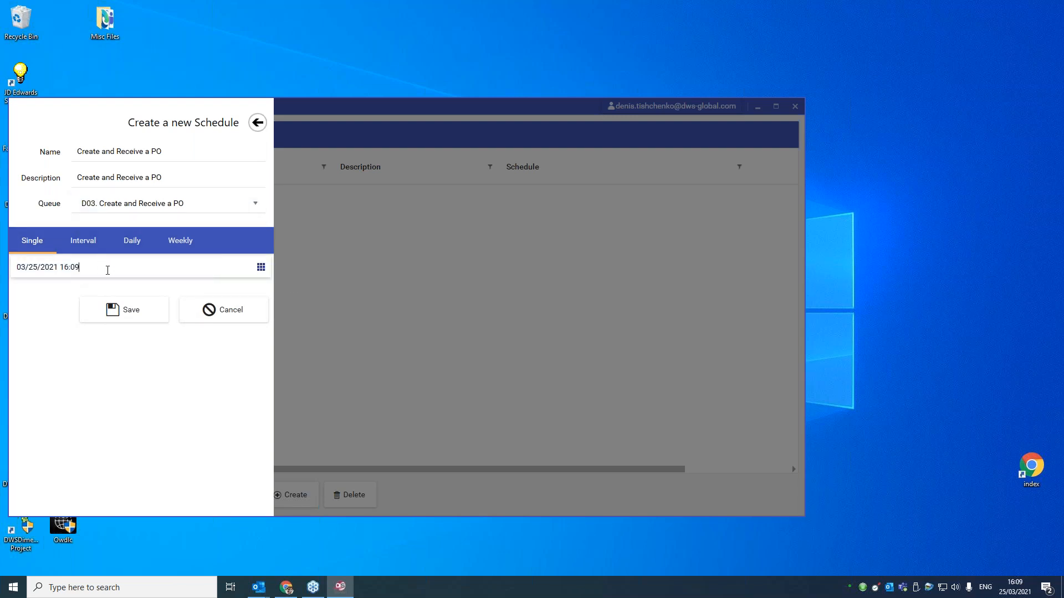
{"action": "key", "text": "BackSpace"}
{"action": "key", "text": "BackSpace"}
{"action": "type", "text": "11"}
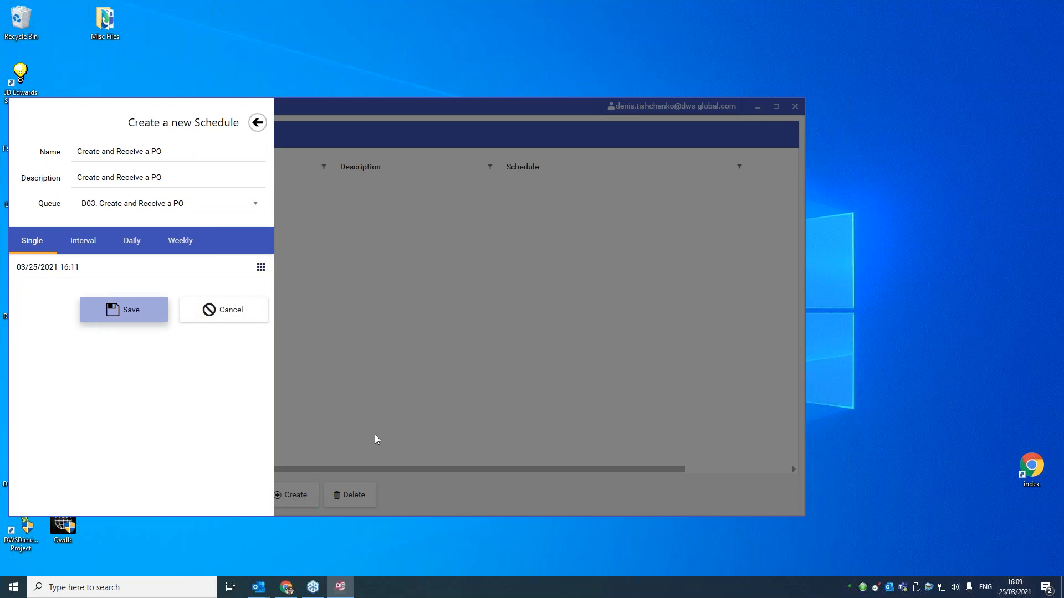
{"action": "left_click", "coordinate": [126, 302]}
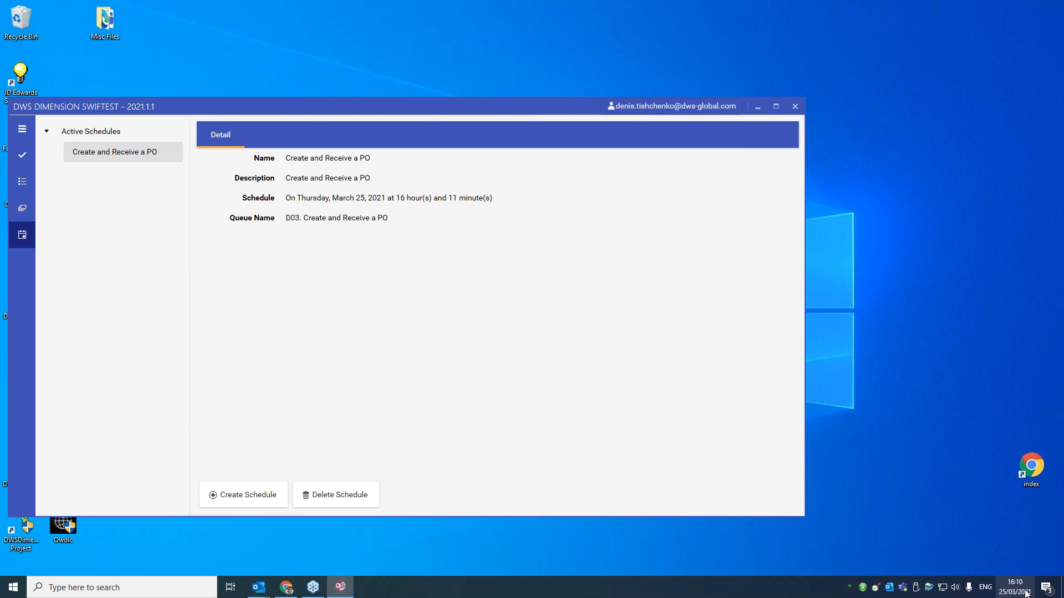
Step: Start a second schedule with "Create Multiple POs" as both its name and description
{"action": "mouse_move", "coordinate": [1019, 589]}
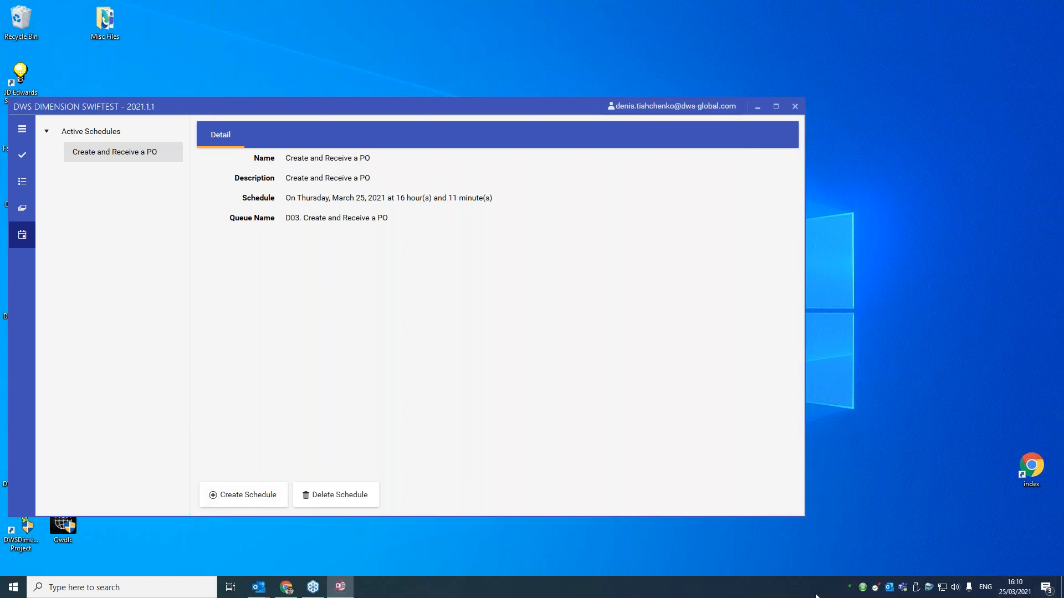
{"action": "left_click", "coordinate": [282, 493]}
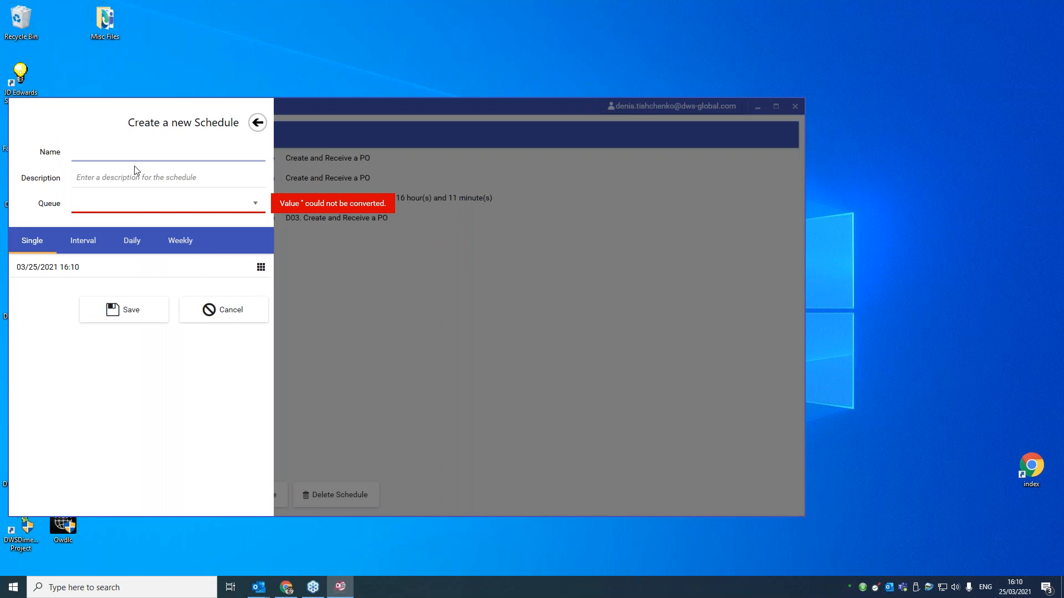
{"action": "type", "text": "PO"}
{"action": "key", "text": "BackSpace"}
{"action": "key", "text": "BackSpace"}
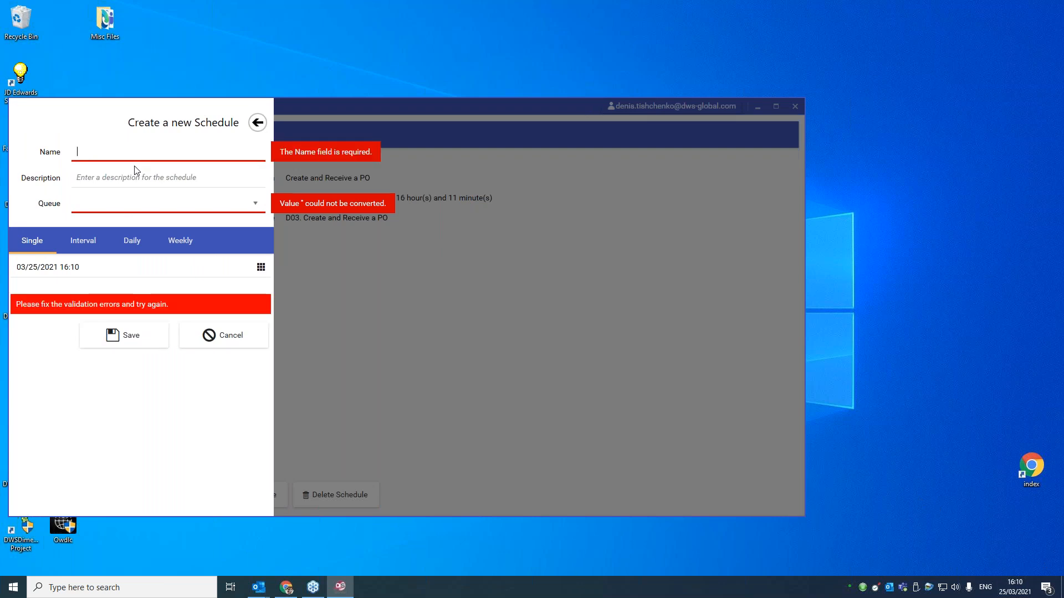
{"action": "type", "text": "Creat"}
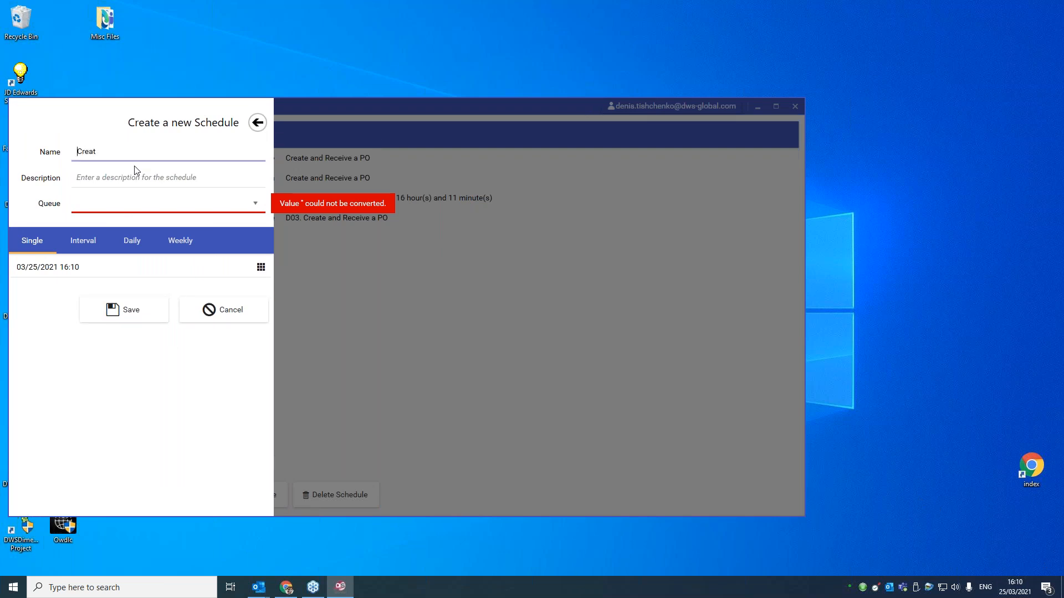
{"action": "type", "text": "e M "}
{"action": "type", "text": "ltiple POs"}
{"action": "key", "text": "ctrl+a"}
{"action": "key", "text": "ctrl+c"}
{"action": "left_click", "coordinate": [135, 171]}
{"action": "key", "text": "ctrl+v"}
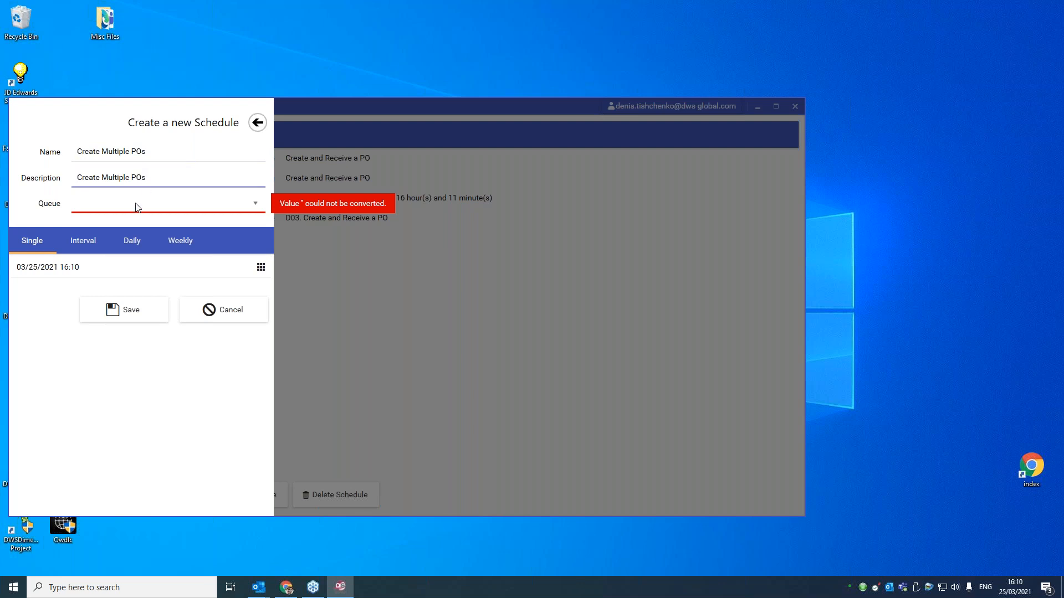
Step: Assign the queue "D02. Create a PO - Multiline" and change the schedule's name to "Create a Multiline PO"
{"action": "left_click", "coordinate": [137, 208]}
{"action": "left_click", "coordinate": [228, 267]}
{"action": "left_click", "coordinate": [117, 153]}
{"action": "key", "text": "ctrl+Left"}
{"action": "type", "text": "a Multip"}
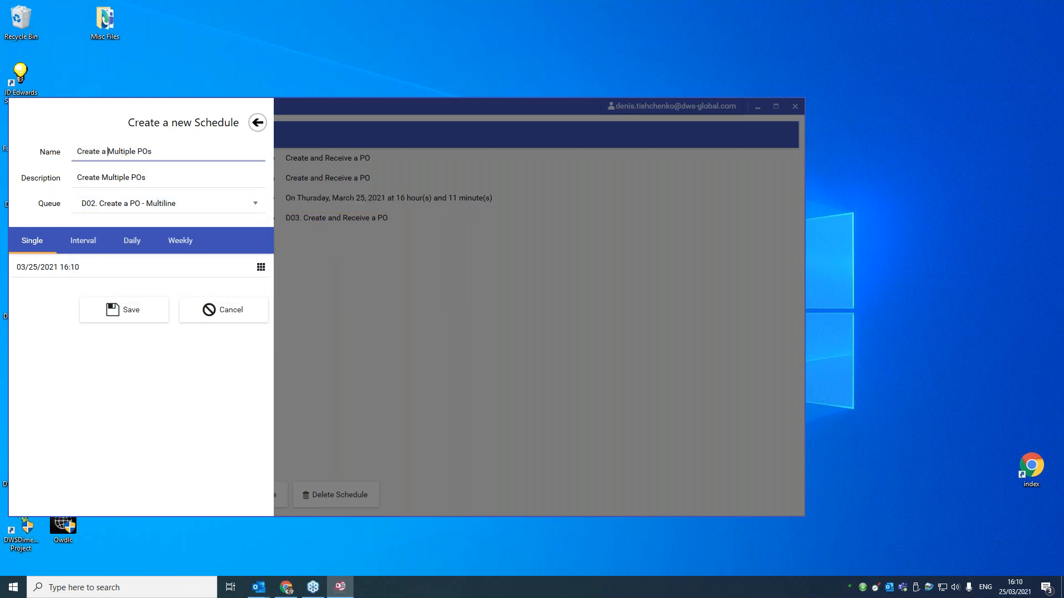
{"action": "key", "text": "BackSpace"}
{"action": "type", "text": "line Multi"}
{"action": "key", "text": "ctrl+Delete"}
{"action": "key", "text": "End"}
{"action": "key", "text": "BackSpace"}
{"action": "key", "text": "Tab"}
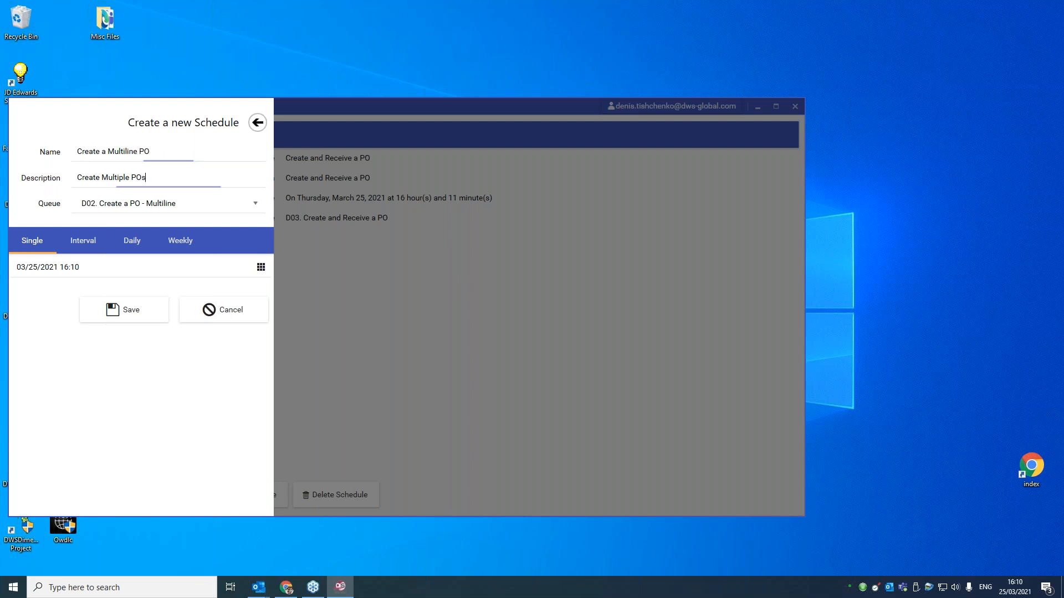
Step: Replace the schedule's description with "Create a Multiline PO" so it matches its name
{"action": "key", "text": "shift+Tab"}
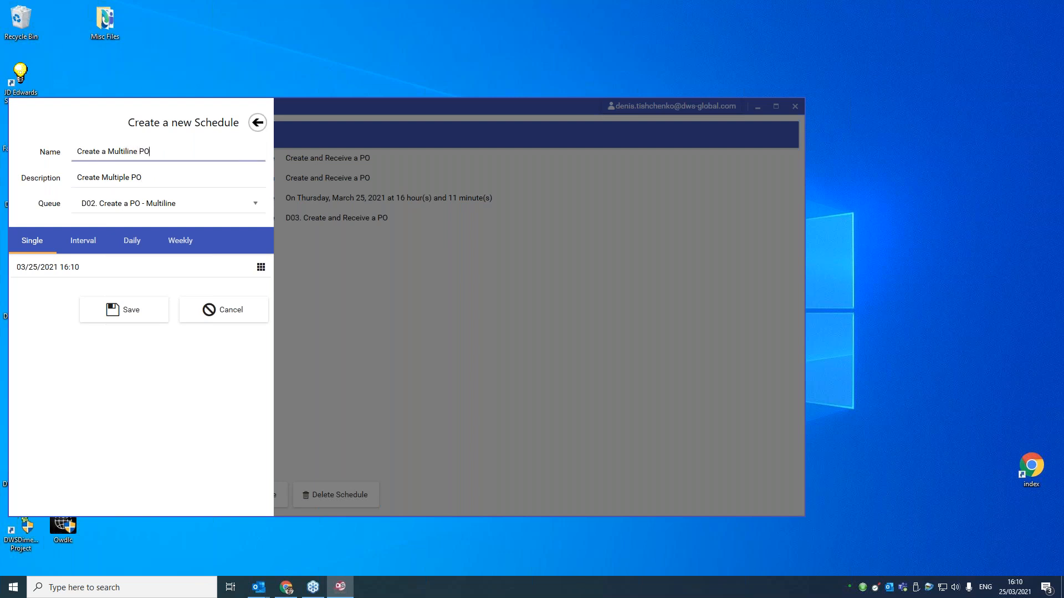
{"action": "key", "text": "Tab"}
{"action": "key", "text": "ctrl+v"}
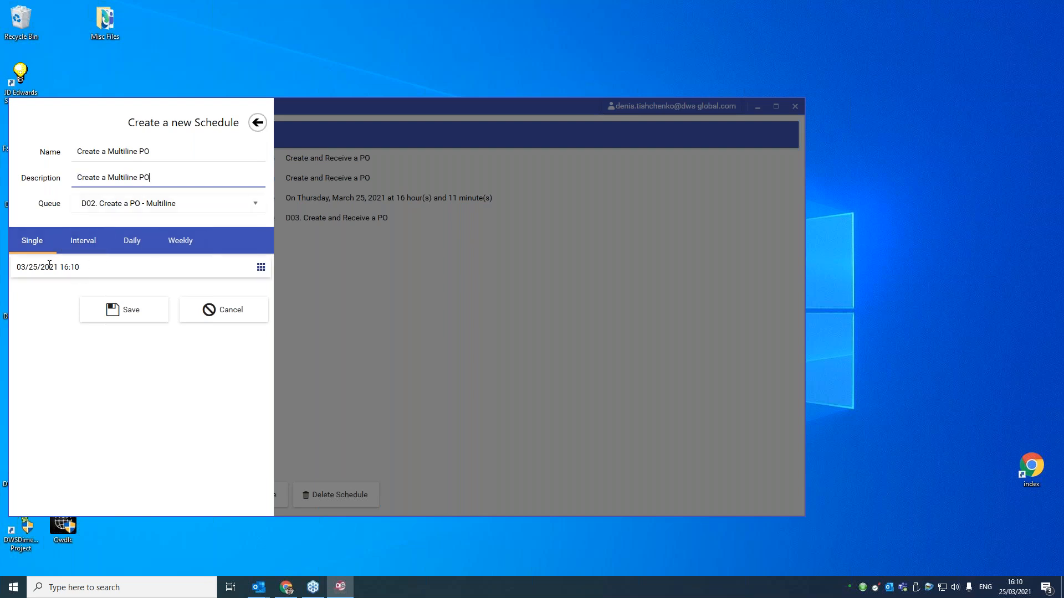
Step: Make the Multiline PO schedule repeat at an interval and set the interval's hours to 23
{"action": "left_click", "coordinate": [88, 242]}
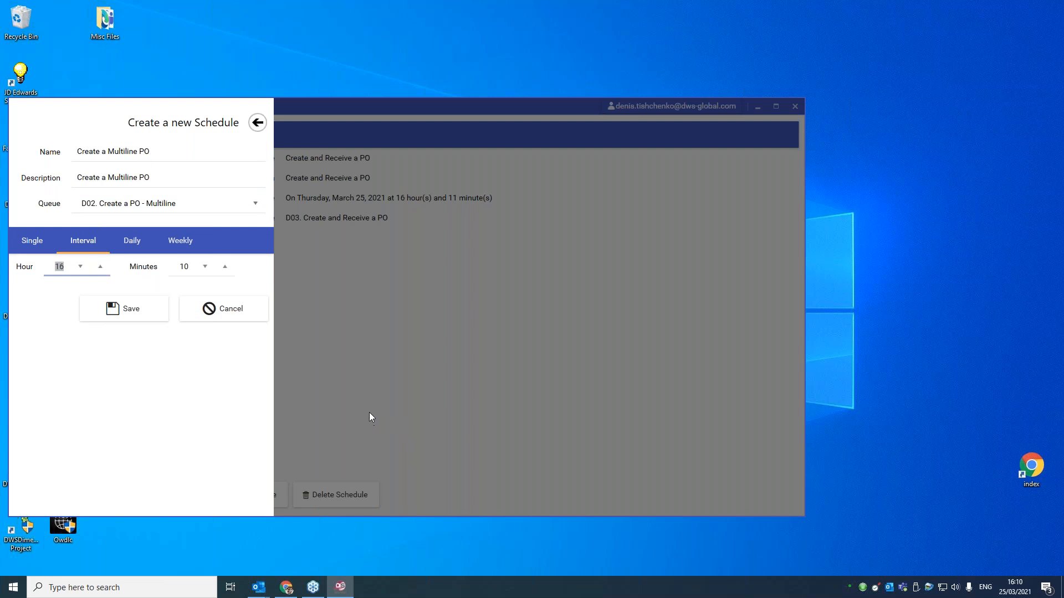
{"action": "key", "text": "BackSpace"}
{"action": "type", "text": "25"}
{"action": "left_click", "coordinate": [196, 268]}
{"action": "key", "text": "shift+Tab"}
{"action": "type", "text": "3"}
{"action": "key", "text": "Tab"}
{"action": "key", "text": "BackSpace"}
{"action": "key", "text": "shift+Tab"}
{"action": "type", "text": "2"}
{"action": "key", "text": "Tab"}
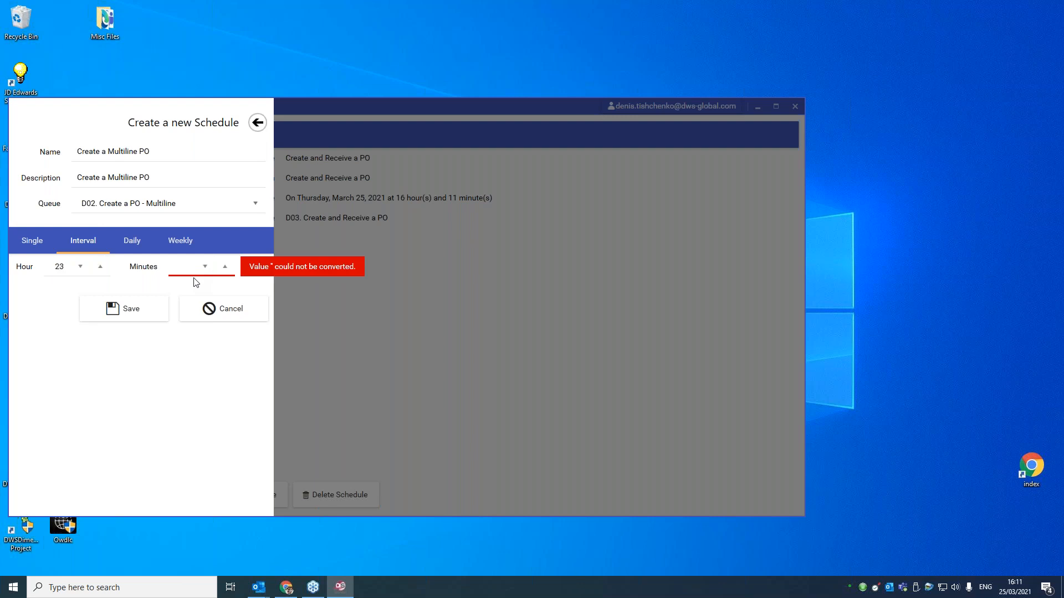
Step: Set the interval's minutes to 59 and save the Multiline PO schedule
{"action": "type", "text": "9"}
{"action": "key", "text": "Tab"}
{"action": "key", "text": "shift+Tab"}
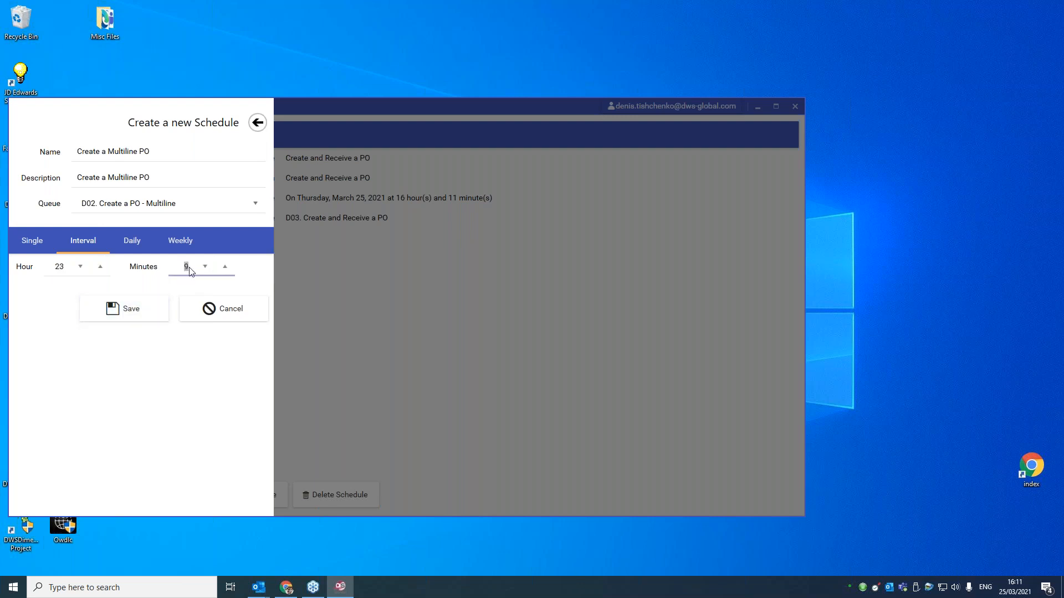
{"action": "type", "text": "5"}
{"action": "key", "text": "Tab"}
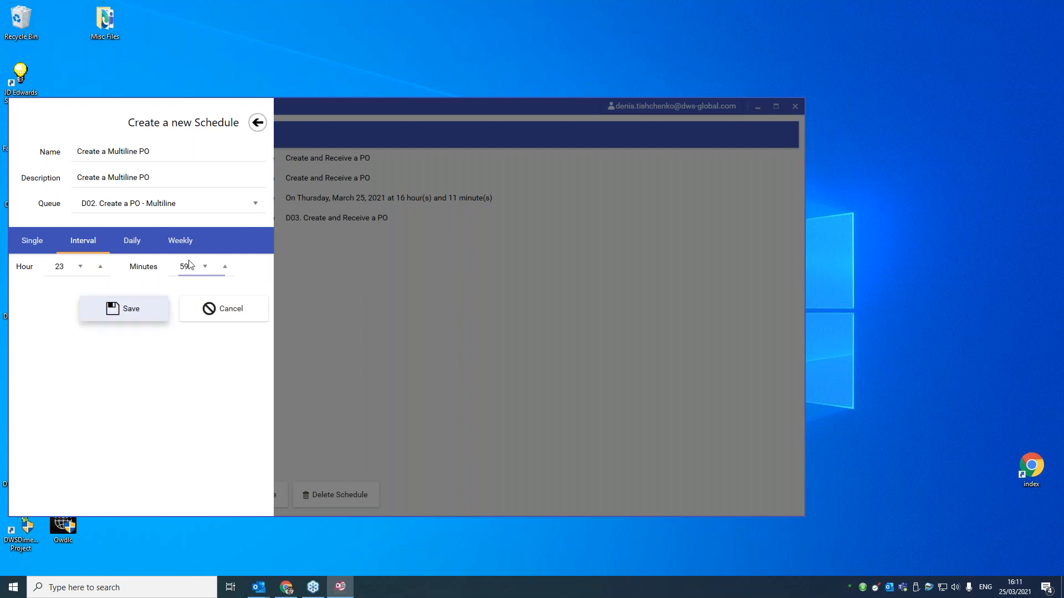
{"action": "left_click", "coordinate": [120, 313]}
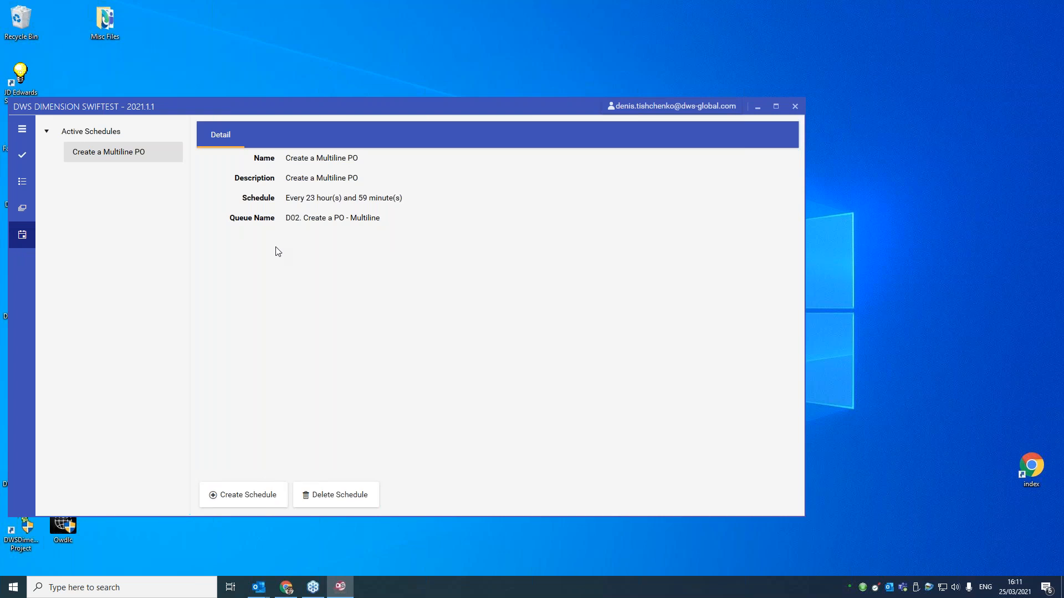
Step: Watch the scheduled purchase order test run in JD Edwards, moving the SwifTest window aside and minimizing it
{"action": "mouse_move", "coordinate": [1016, 590]}
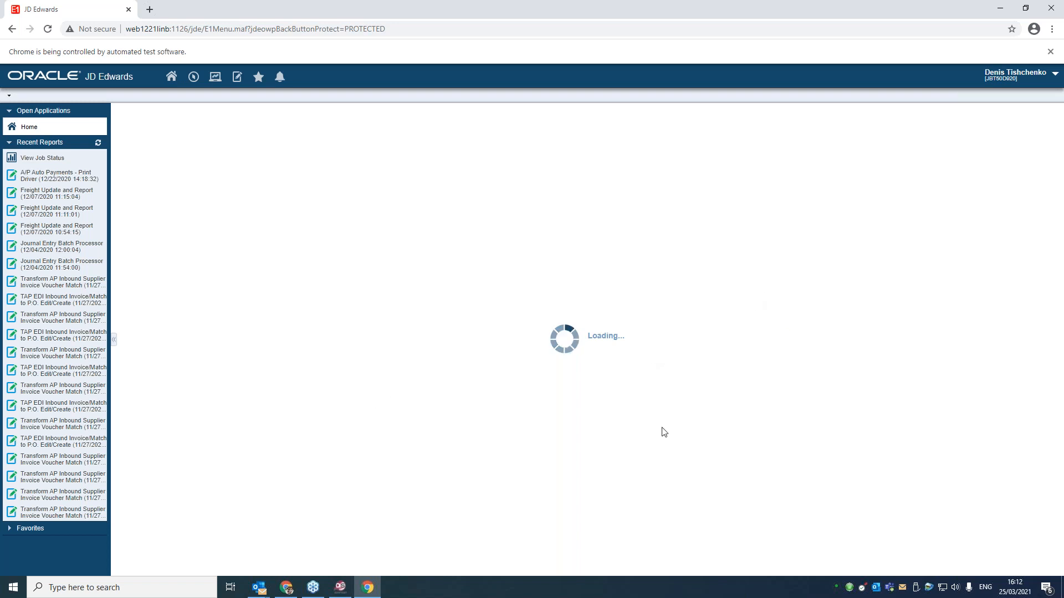
{"action": "left_click", "coordinate": [332, 592]}
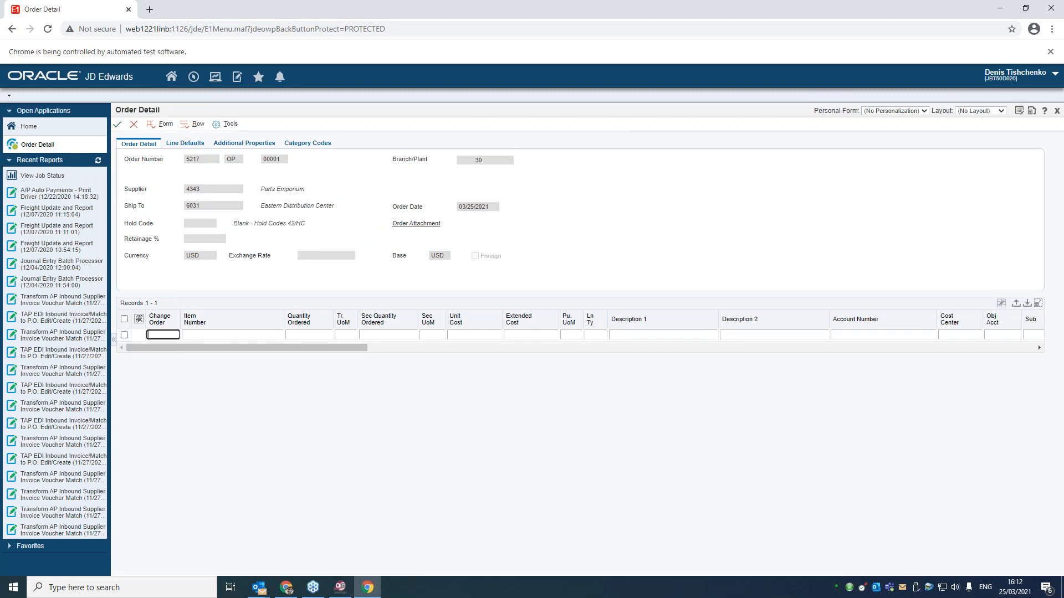
{"action": "key", "text": "Tab"}
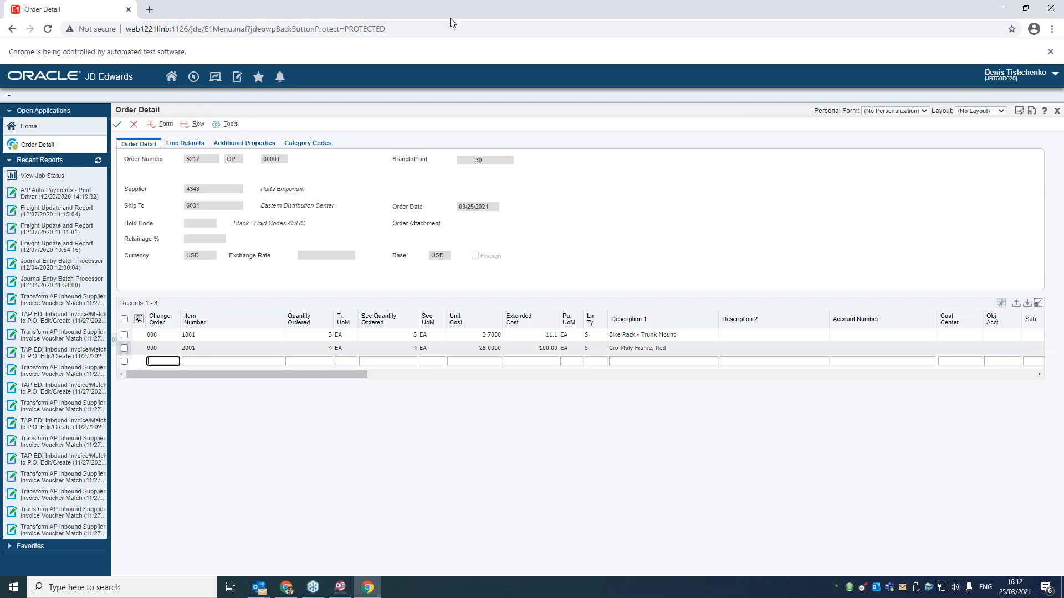
{"action": "left_click", "coordinate": [340, 589]}
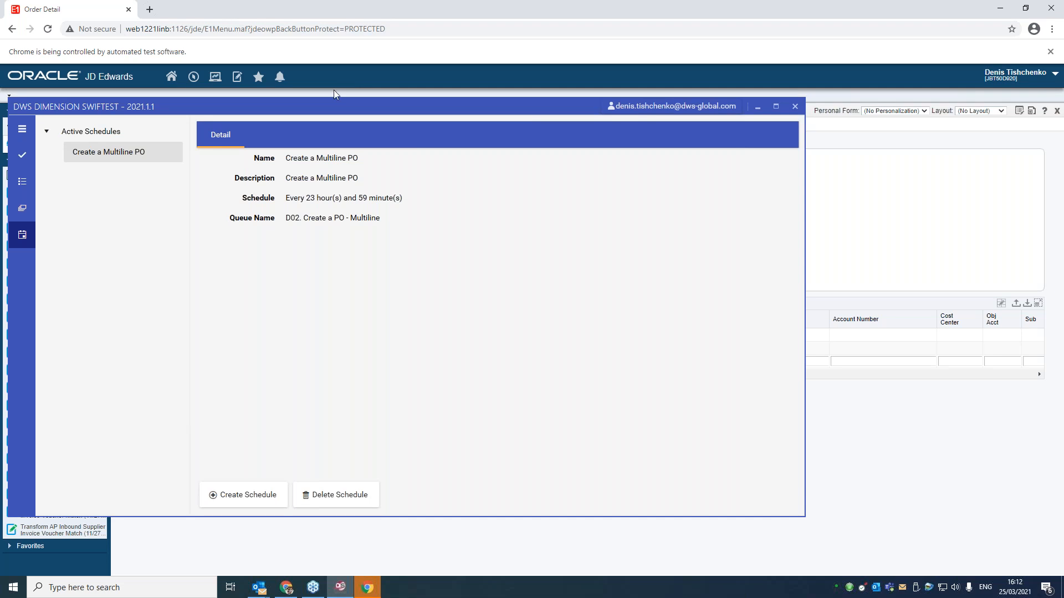
{"action": "left_click_drag", "start_coordinate": [314, 110], "coordinate": [548, 130]}
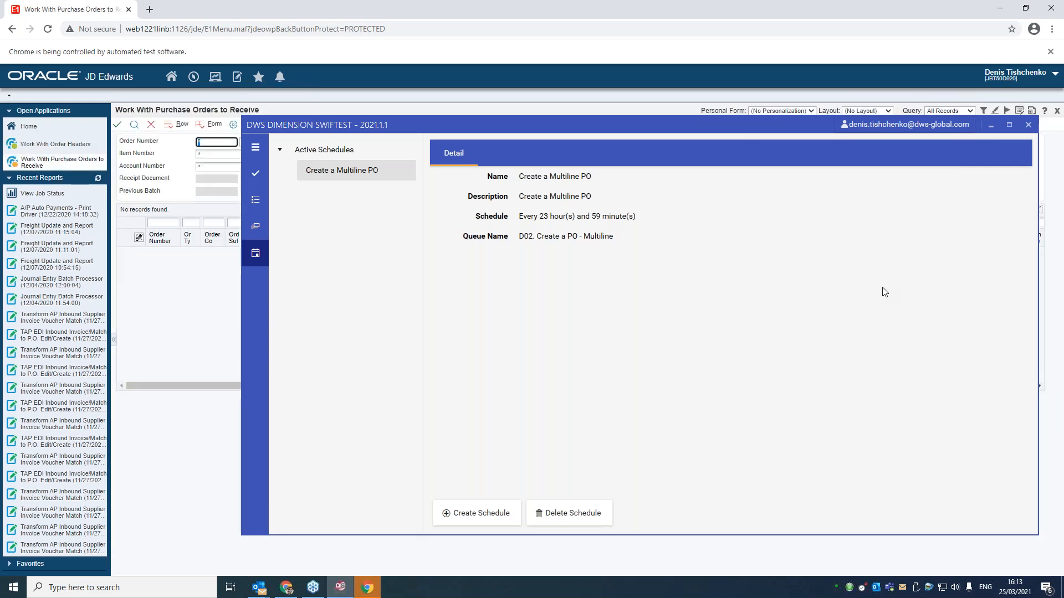
{"action": "type", "text": "5217"}
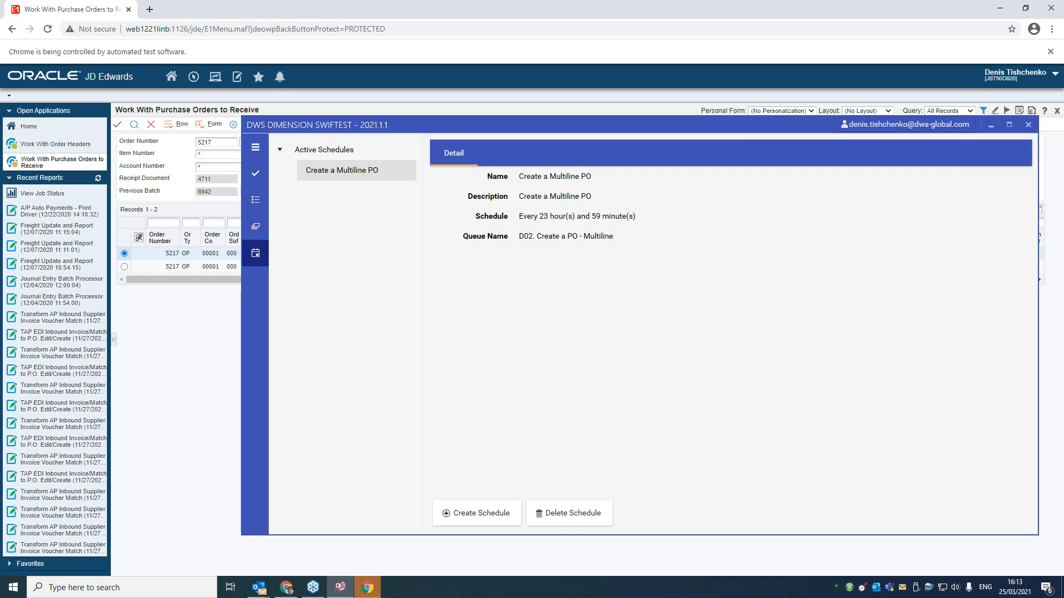
{"action": "left_click", "coordinate": [991, 125]}
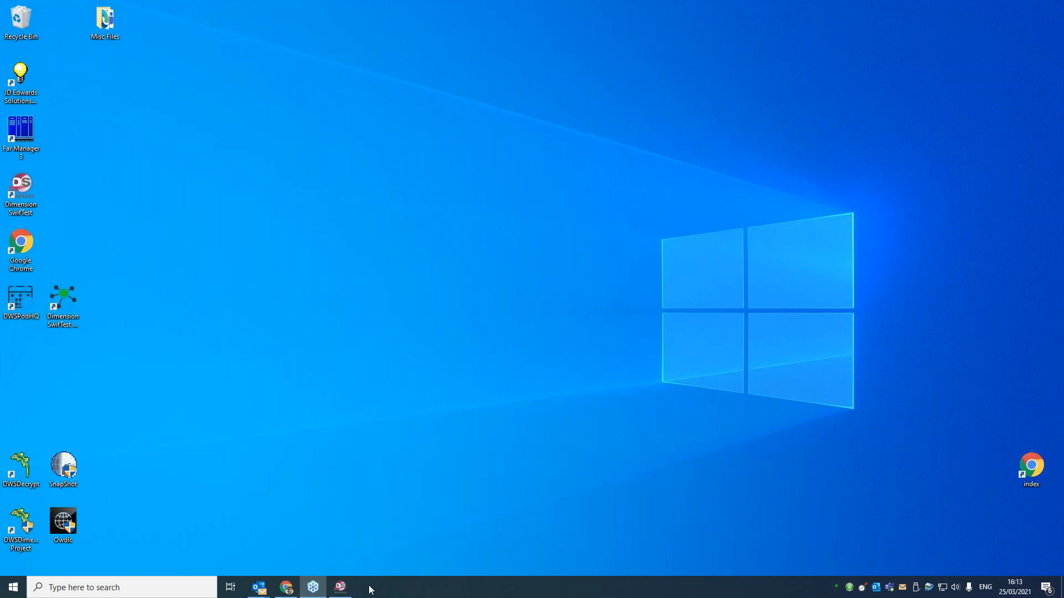
Step: Start a new SwifTest schedule with "Create a PO" as name and description and assign the queue "D01. Create a purchase order"
{"action": "left_click", "coordinate": [340, 586]}
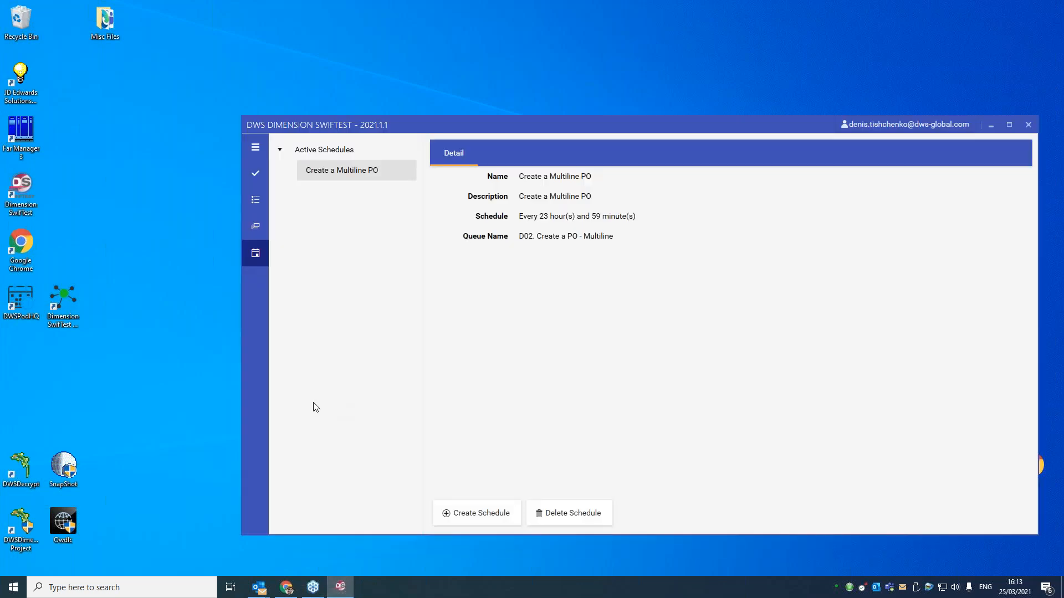
{"action": "left_click", "coordinate": [481, 514]}
{"action": "type", "text": "R"}
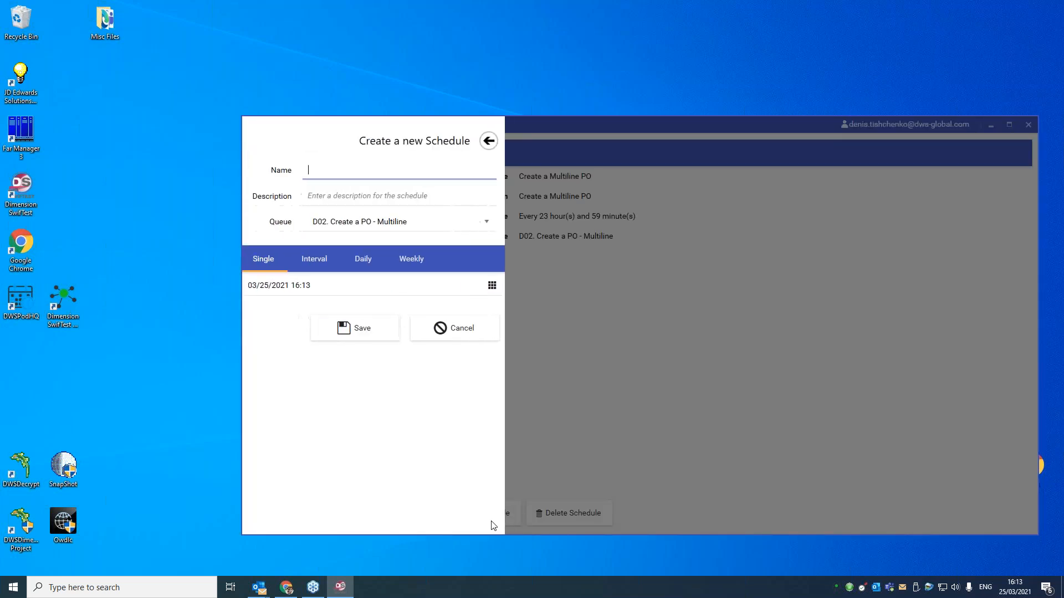
{"action": "type", "text": "e"}
{"action": "key", "text": "BackSpace"}
{"action": "key", "text": "BackSpace"}
{"action": "type", "text": "Create a PO"}
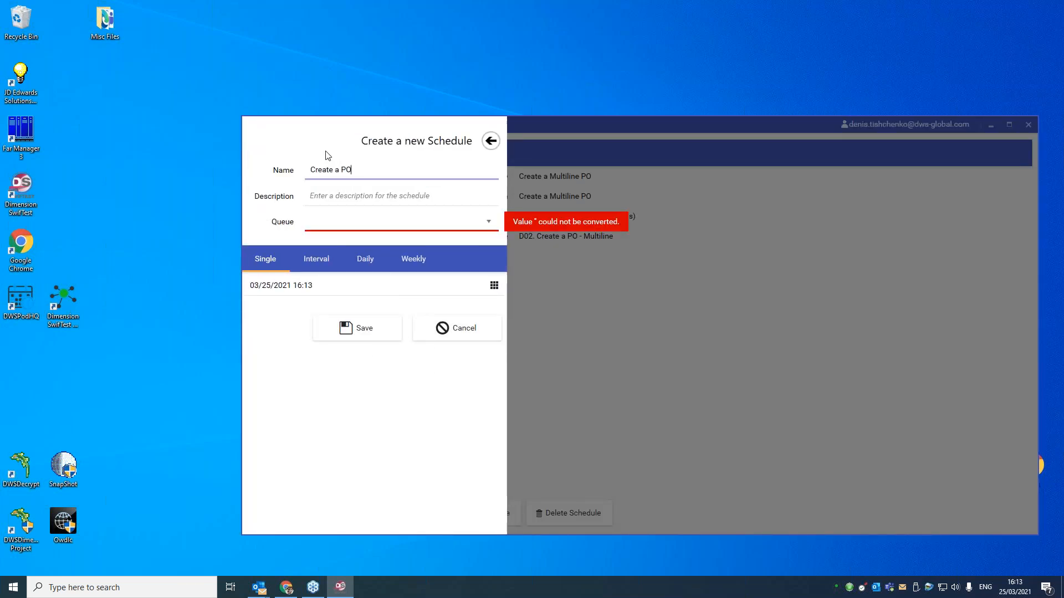
{"action": "key", "text": "Tab"}
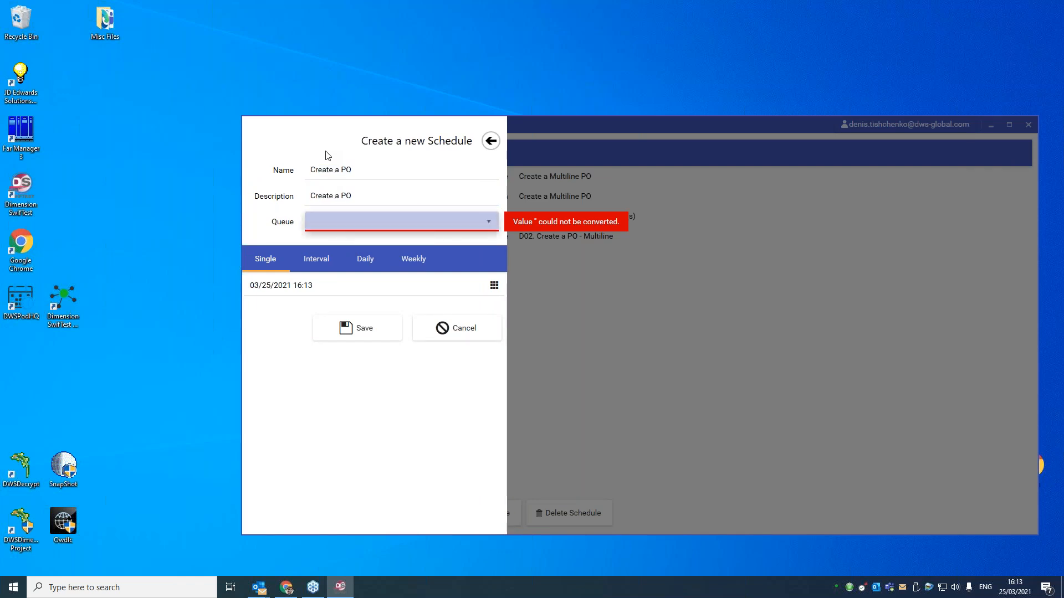
{"action": "left_click", "coordinate": [384, 220]}
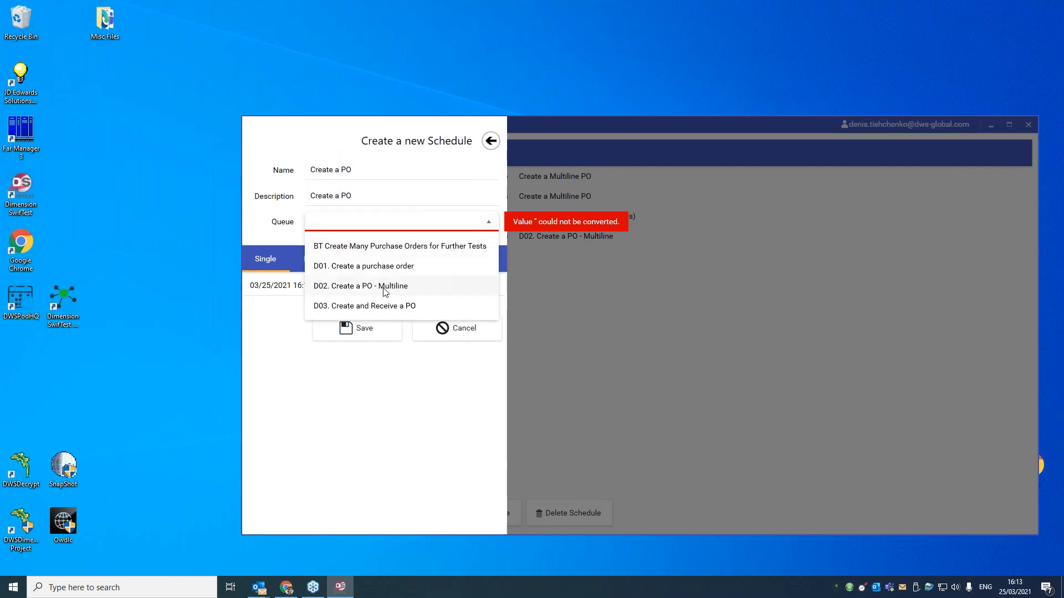
{"action": "left_click", "coordinate": [389, 267]}
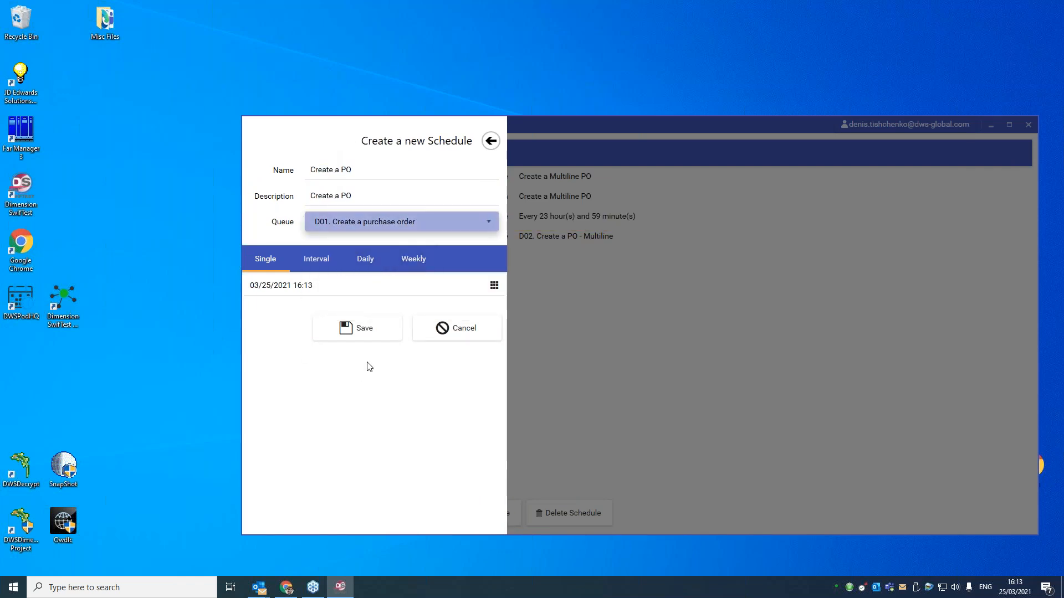
Step: Set the Create a PO schedule to repeat at an interval of 0 hours and 5 minutes
{"action": "left_click", "coordinate": [316, 259]}
{"action": "key", "text": "Tab"}
{"action": "key", "text": "shift+Tab"}
{"action": "key", "text": "BackSpace"}
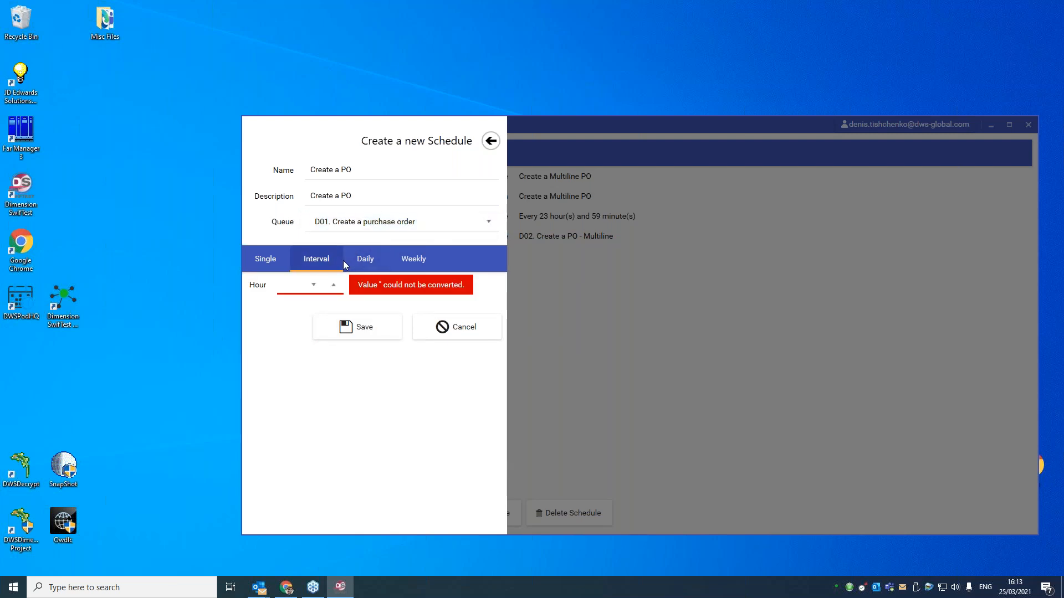
{"action": "left_click", "coordinate": [313, 284]}
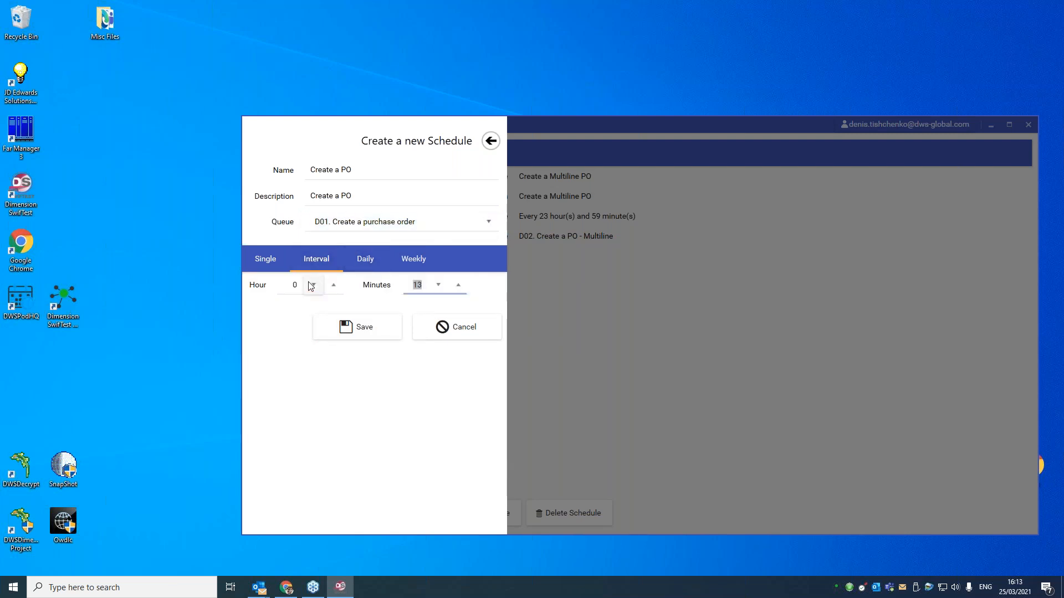
{"action": "type", "text": "5"}
{"action": "key", "text": "Tab"}
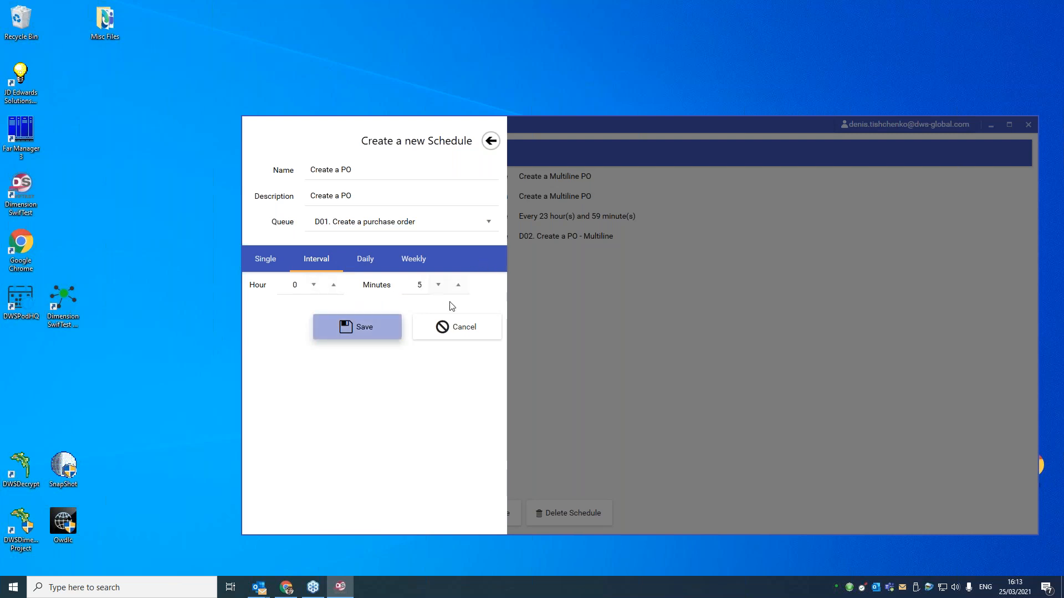
{"action": "left_click", "coordinate": [487, 224]}
{"action": "left_click", "coordinate": [486, 225]}
Step: Switch the Create a PO schedule to a daily run at 01:00
{"action": "left_click", "coordinate": [366, 259]}
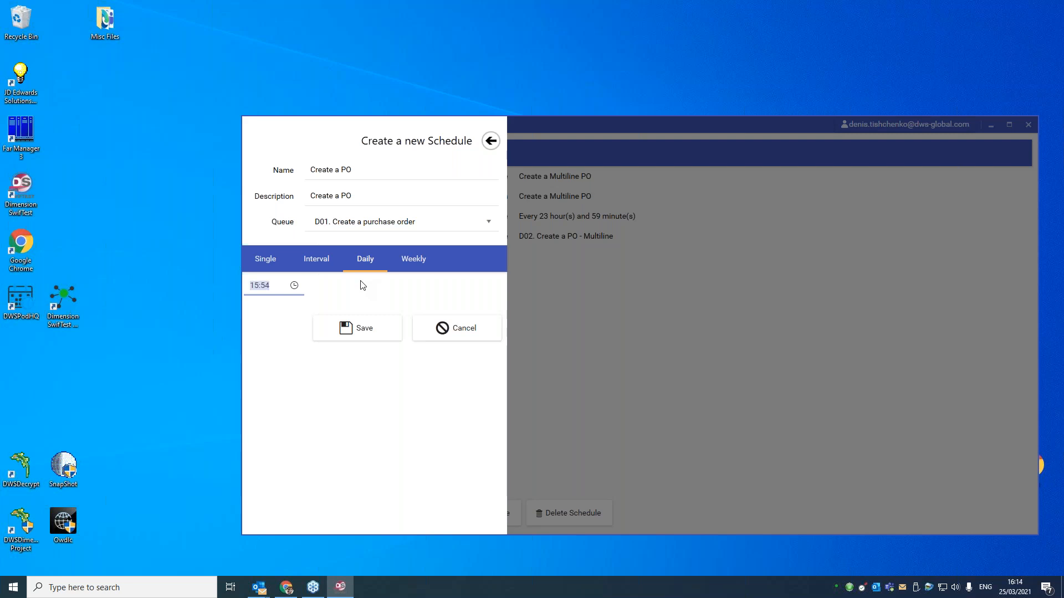
{"action": "type", "text": "1:00"}
{"action": "key", "text": "Tab"}
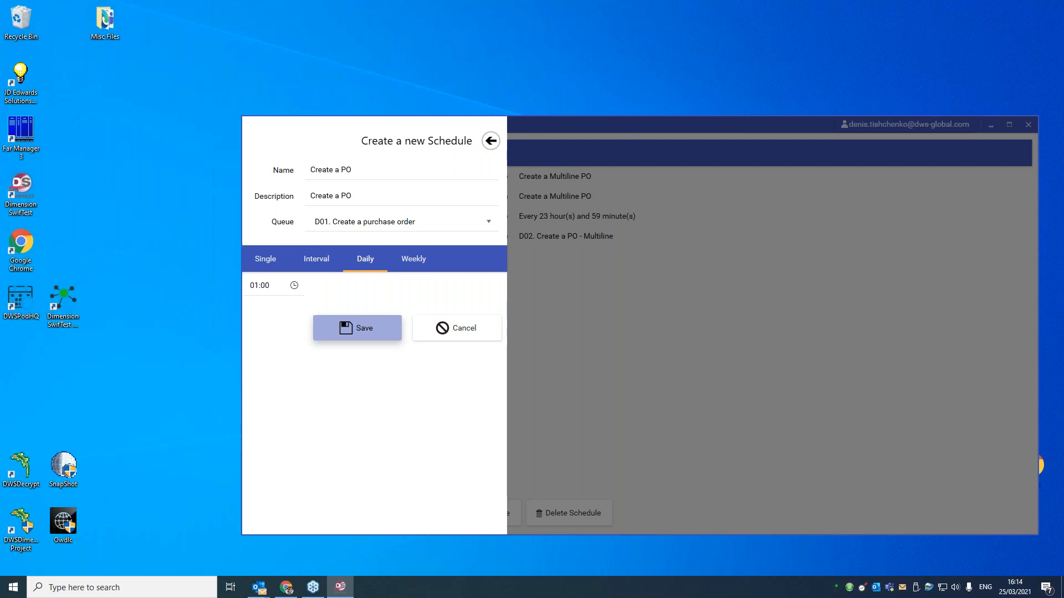
Step: Switch the Create a PO schedule to weekly runs on Sunday, Monday and Tuesday at 01:00
{"action": "left_click", "coordinate": [424, 262]}
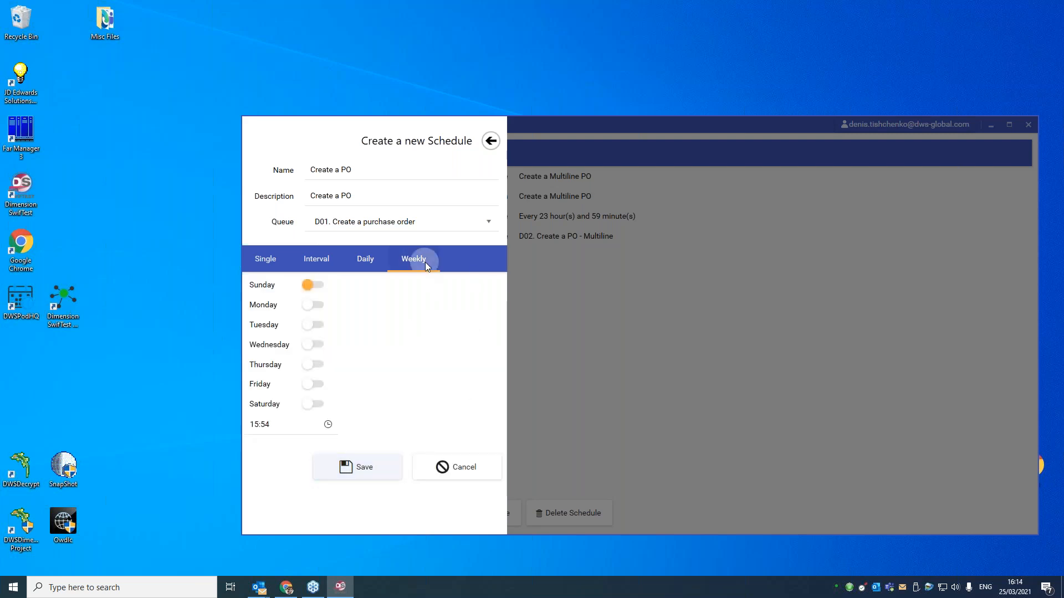
{"action": "left_click", "coordinate": [310, 304]}
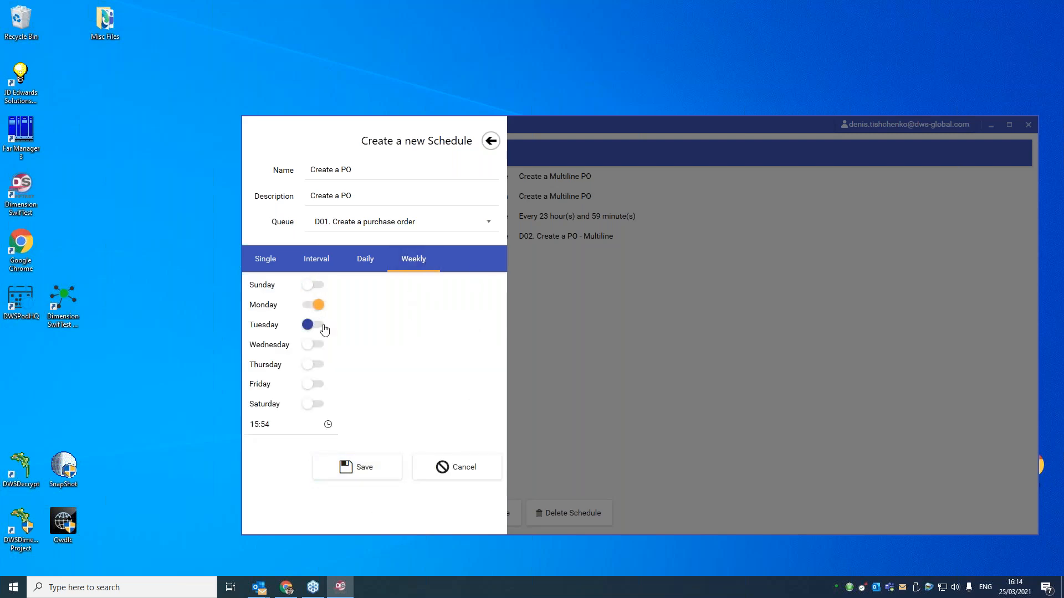
{"action": "left_click", "coordinate": [311, 285]}
{"action": "left_click", "coordinate": [311, 325]}
{"action": "left_click", "coordinate": [277, 424]}
{"action": "left_click_drag", "start_coordinate": [277, 424], "coordinate": [242, 422]}
{"action": "type", "text": "0100"}
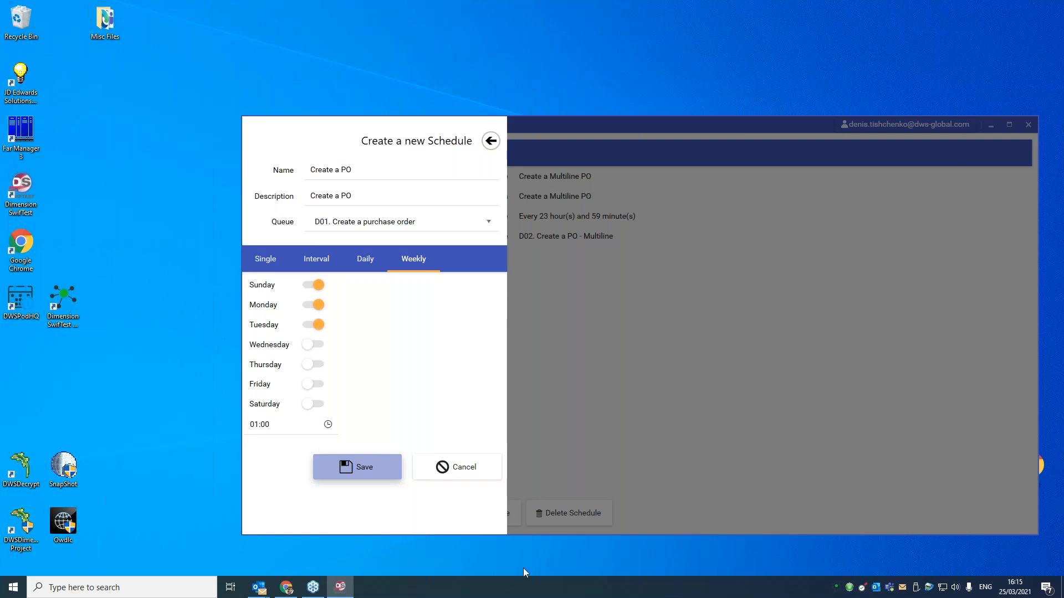
Step: Switch to Dimension Hub in the browser and open the list of SwifTest executions
{"action": "left_click", "coordinate": [285, 587]}
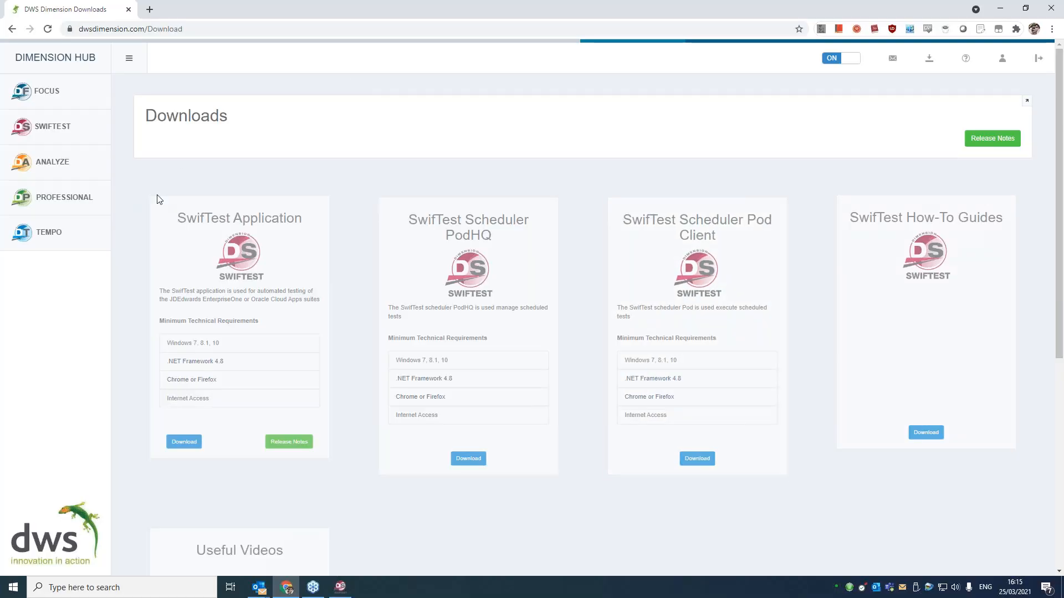
{"action": "left_click", "coordinate": [50, 125]}
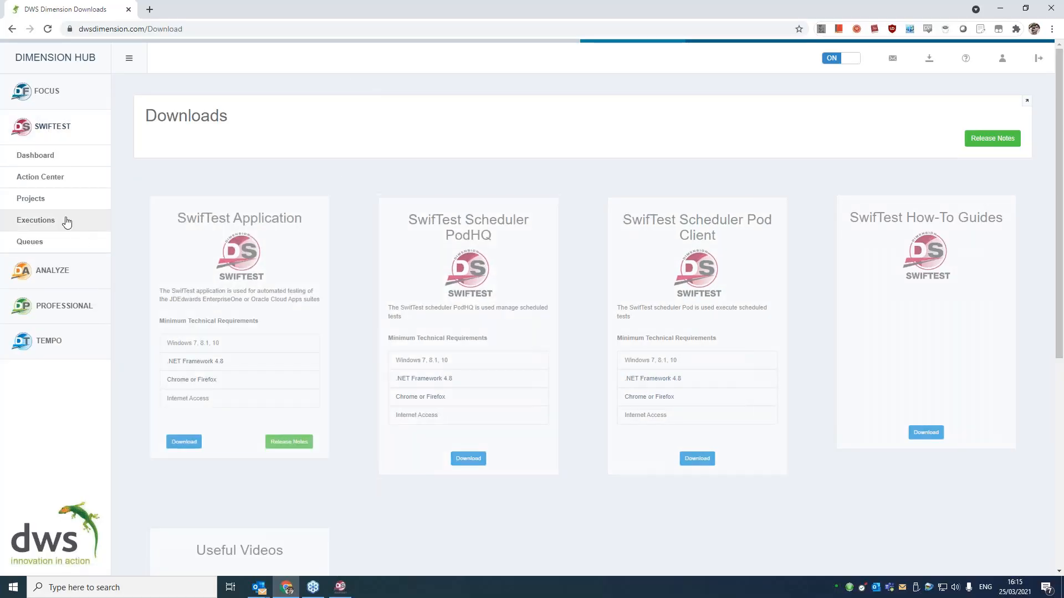
{"action": "left_click", "coordinate": [49, 220]}
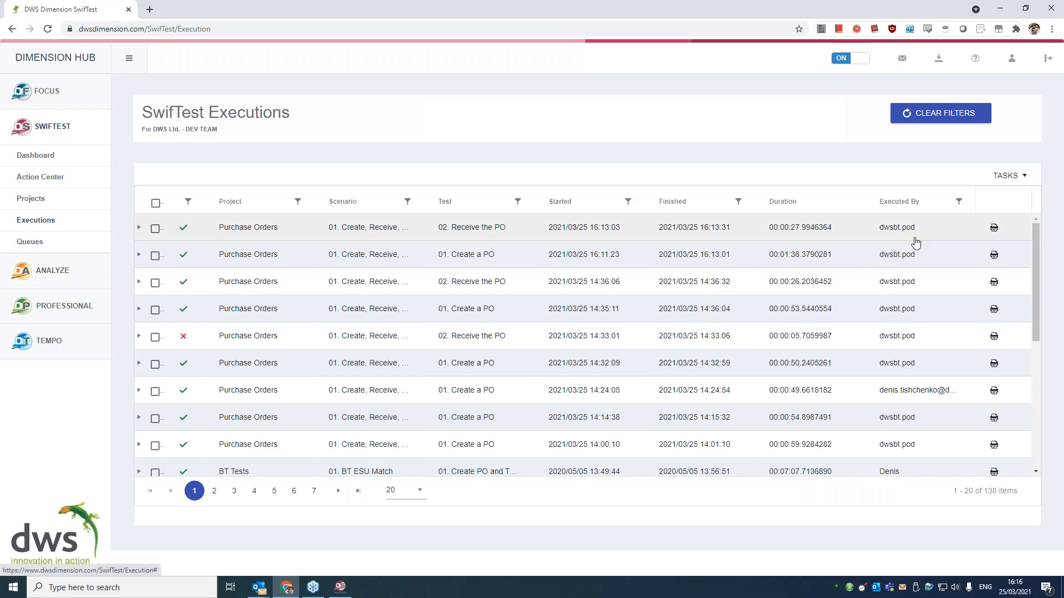
Step: Sort the executions by newest start time and download the PDF report of the "01. Create a PO" run started 2021/03/25 16:11:23
{"action": "left_click", "coordinate": [912, 203]}
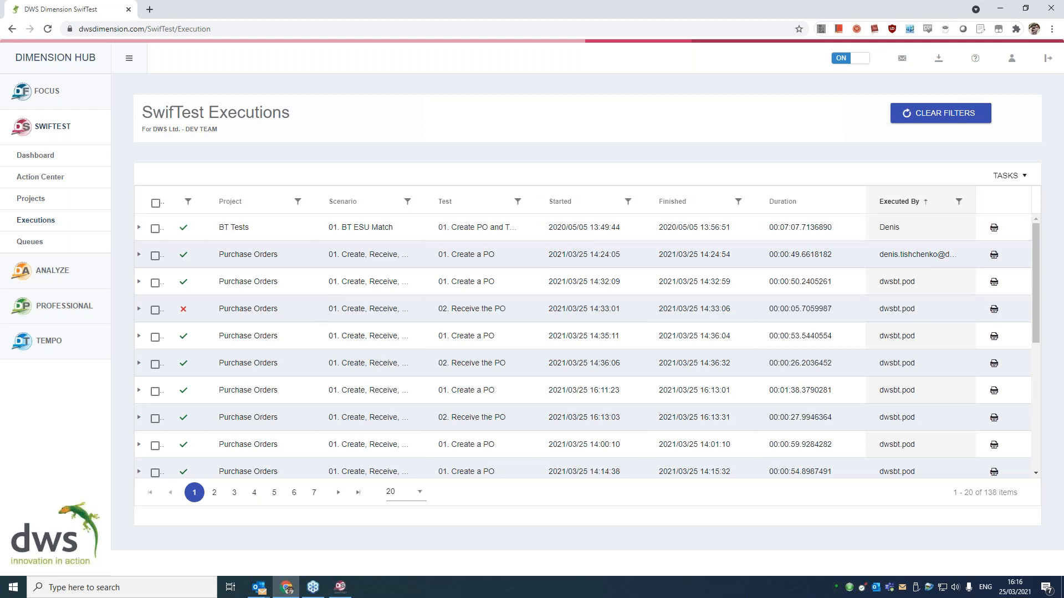
{"action": "left_click", "coordinate": [571, 211]}
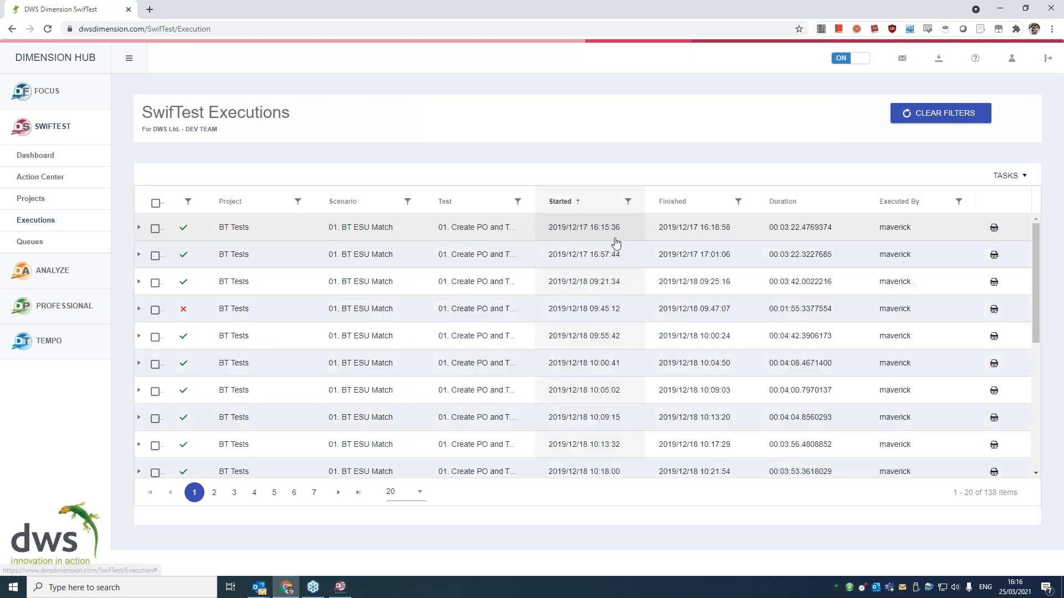
{"action": "left_click", "coordinate": [586, 215]}
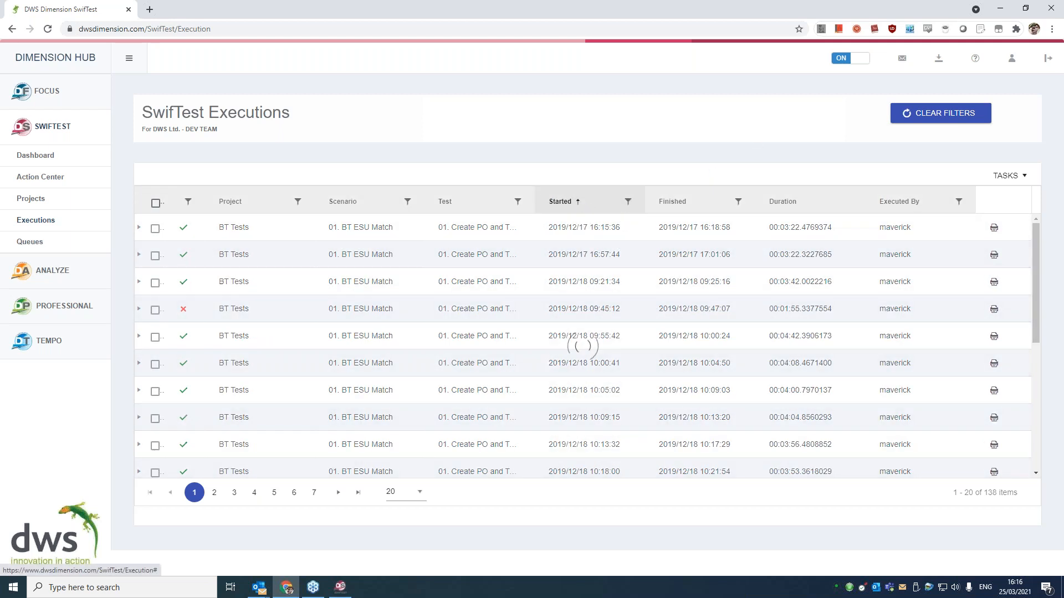
{"action": "left_click", "coordinate": [991, 259]}
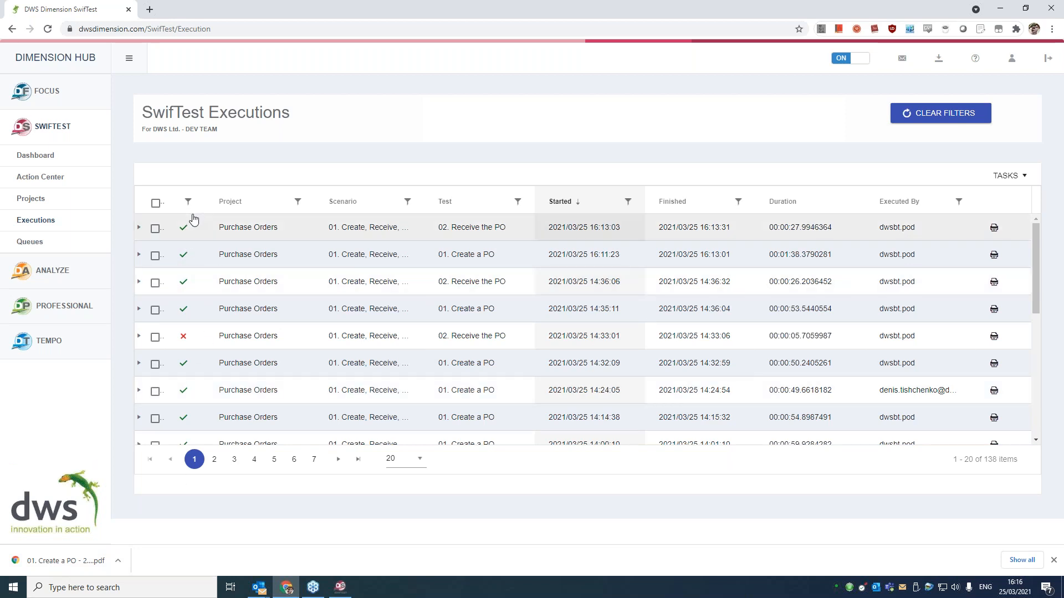
Step: Open the downloaded "01. Create a PO" PDF report and read through its summary and step-by-step results with screenshots
{"action": "left_click", "coordinate": [75, 560]}
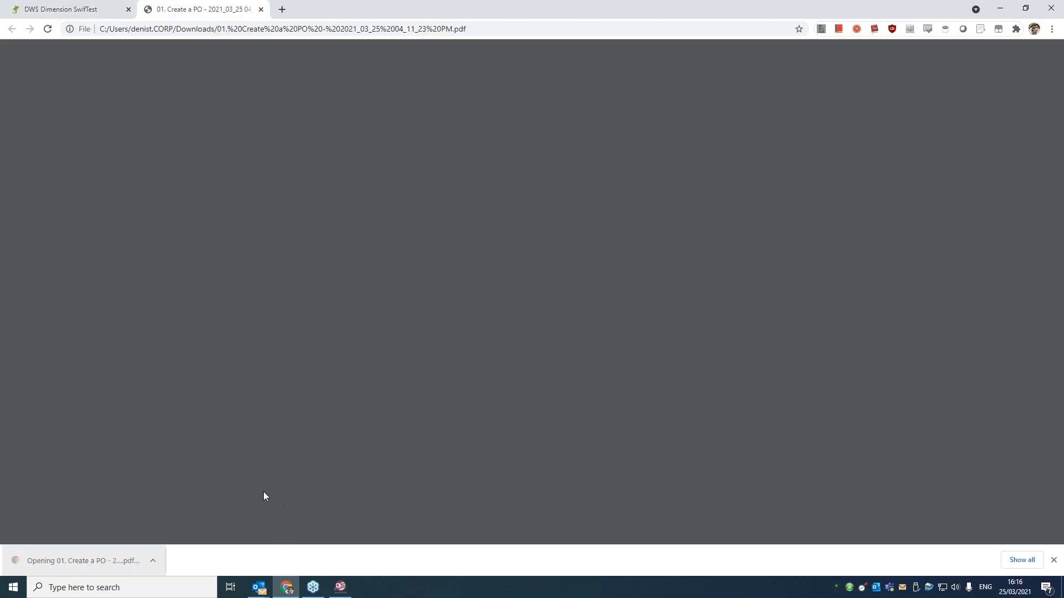
{"action": "scroll", "coordinate": [515, 364], "scroll_direction": "down", "scroll_amount": 5}
{"action": "scroll", "coordinate": [515, 364], "scroll_direction": "down", "scroll_amount": 18}
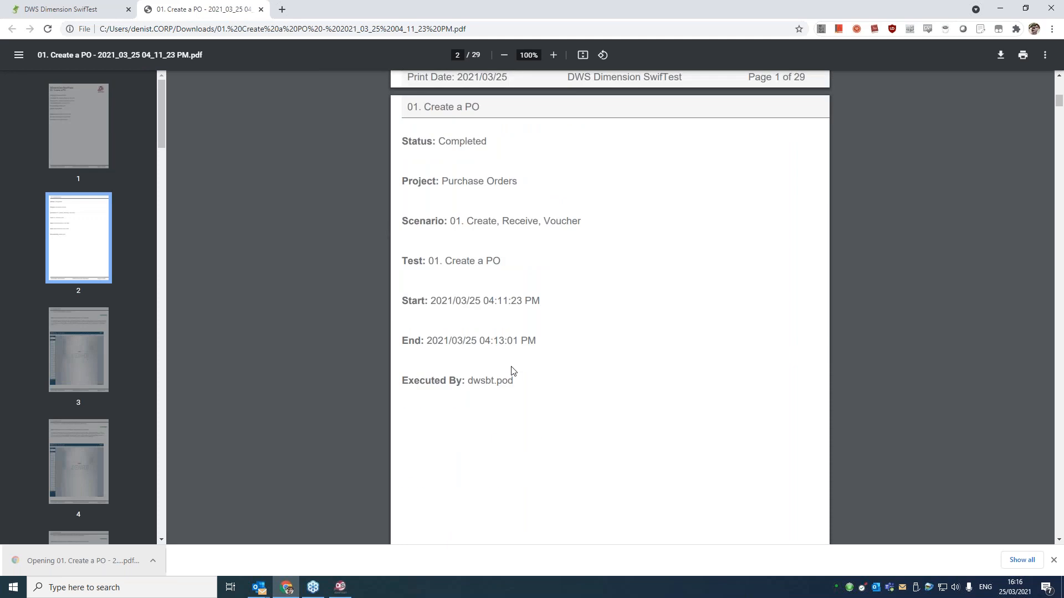
{"action": "scroll", "coordinate": [511, 377], "scroll_direction": "down", "scroll_amount": 20}
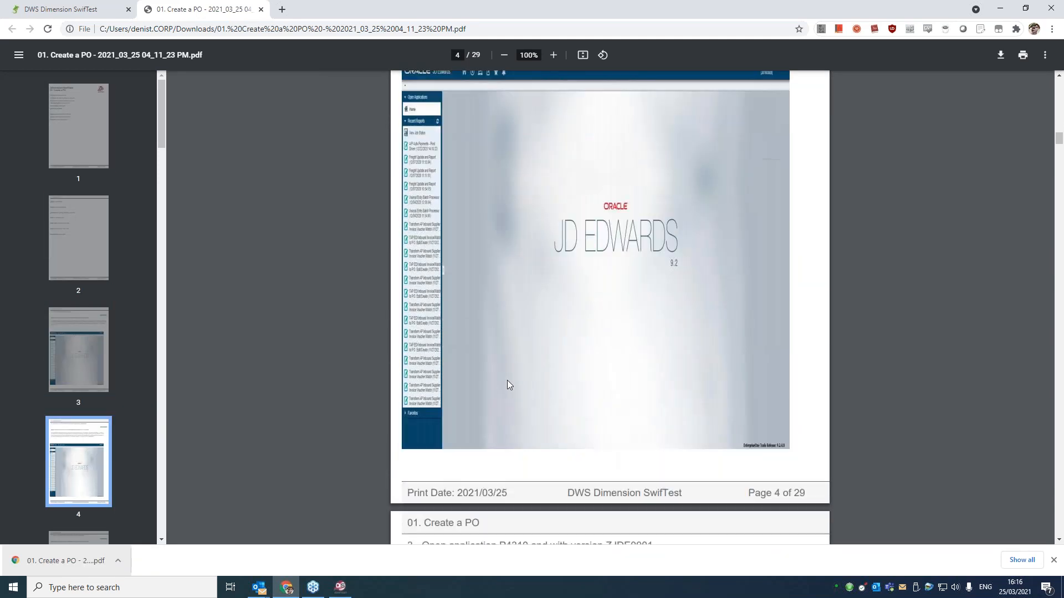
{"action": "scroll", "coordinate": [515, 338], "scroll_direction": "down", "scroll_amount": 20}
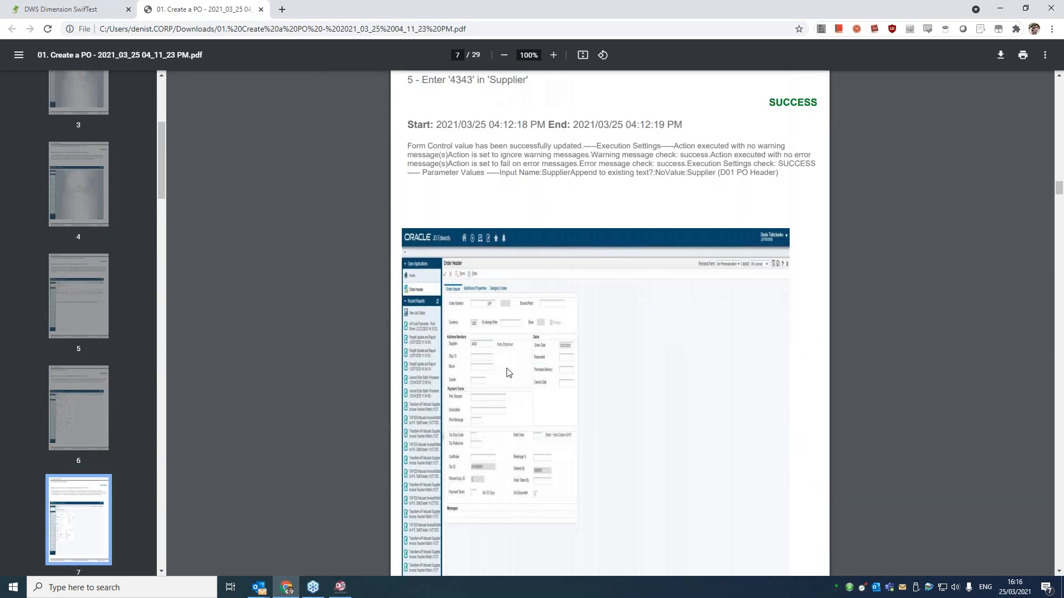
{"action": "scroll", "coordinate": [507, 370], "scroll_direction": "down", "scroll_amount": 20}
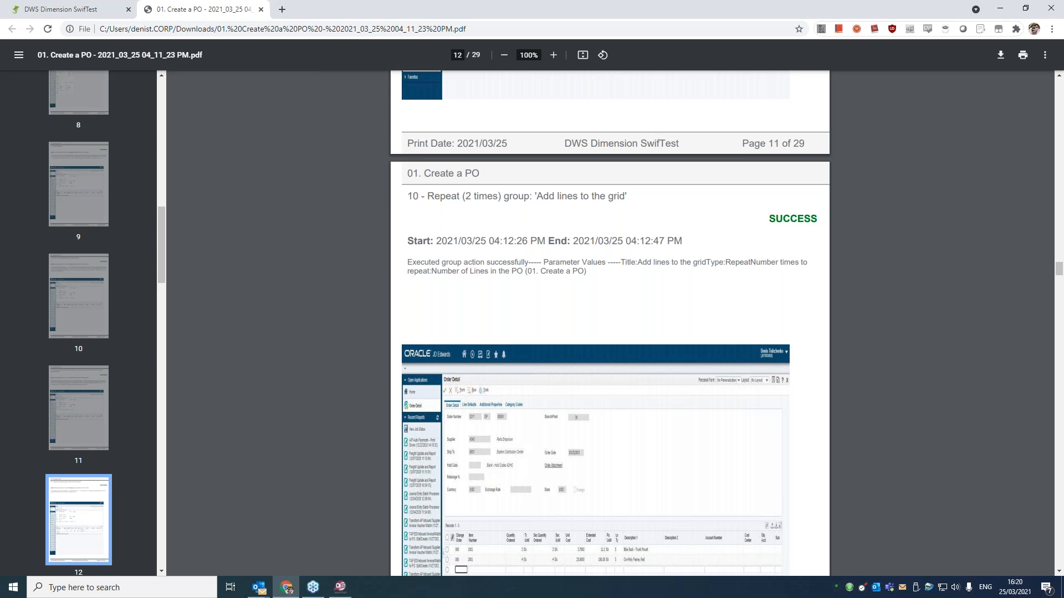
Step: Return to the SwifTest Executions list in Dimension Hub and look over the listed runs and who executed them
{"action": "left_click", "coordinate": [289, 592]}
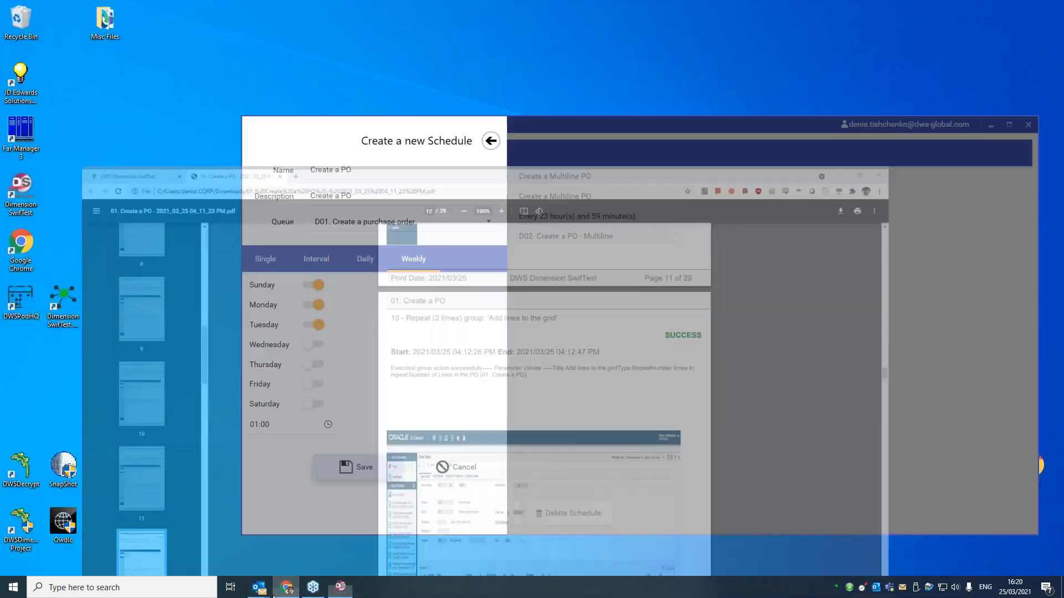
{"action": "left_click", "coordinate": [290, 592]}
{"action": "key", "text": "ctrl+Tab"}
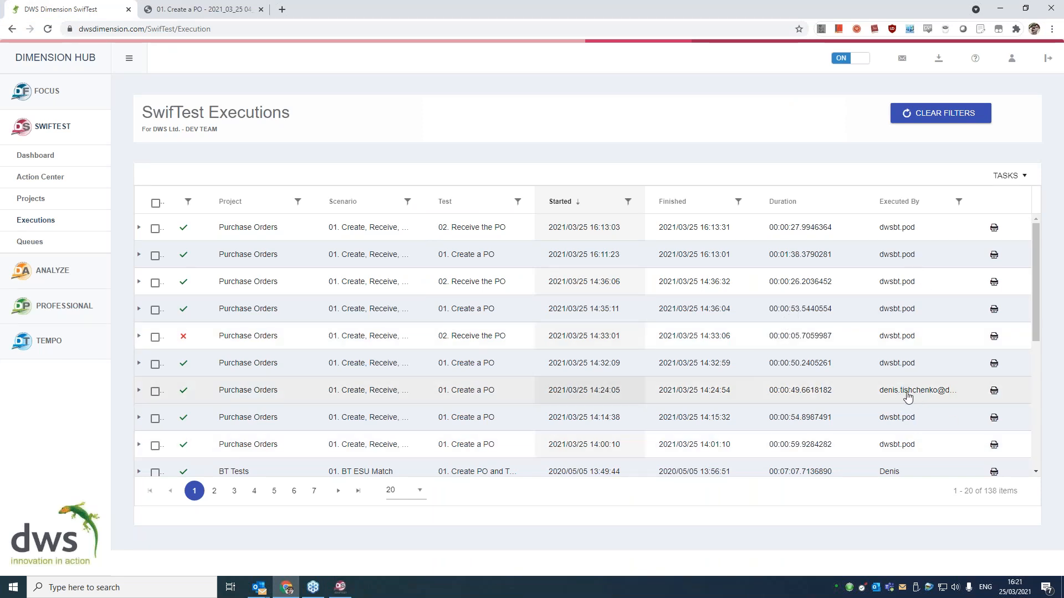
{"action": "scroll", "coordinate": [907, 396], "scroll_direction": "down", "scroll_amount": 5}
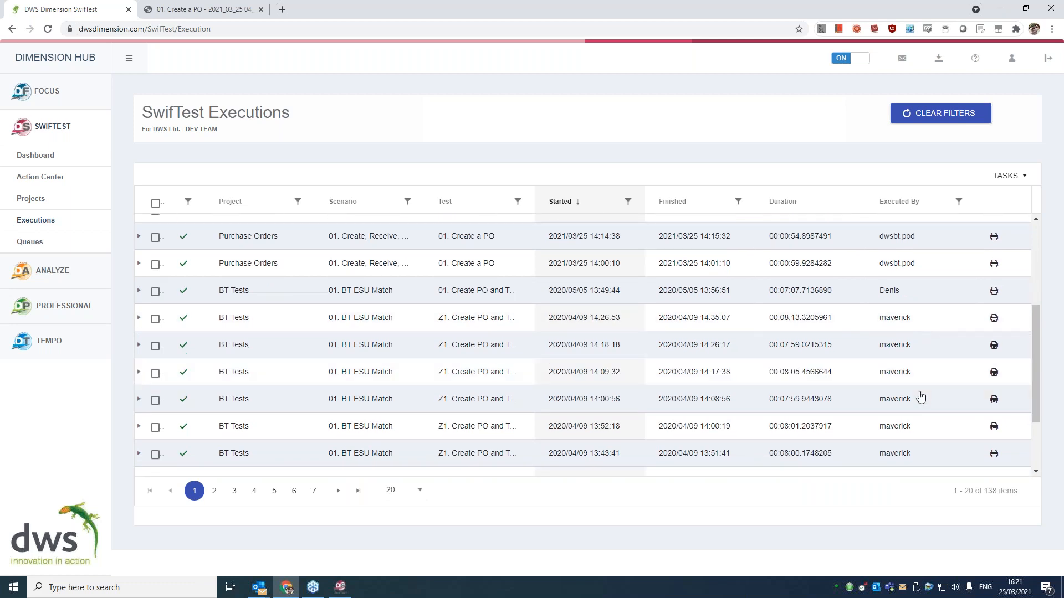
{"action": "scroll", "coordinate": [911, 438], "scroll_direction": "up", "scroll_amount": 5}
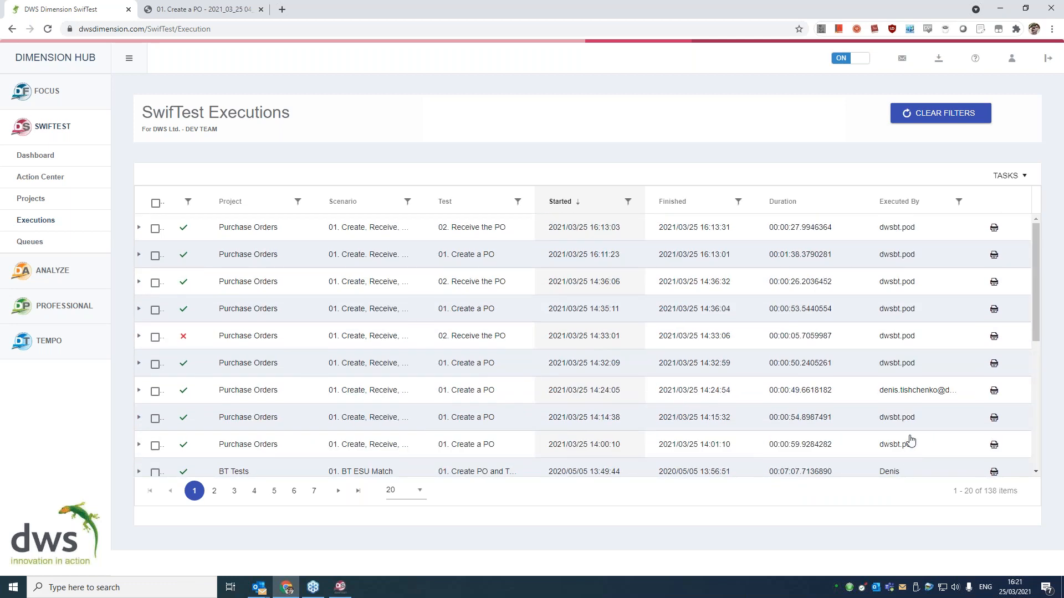